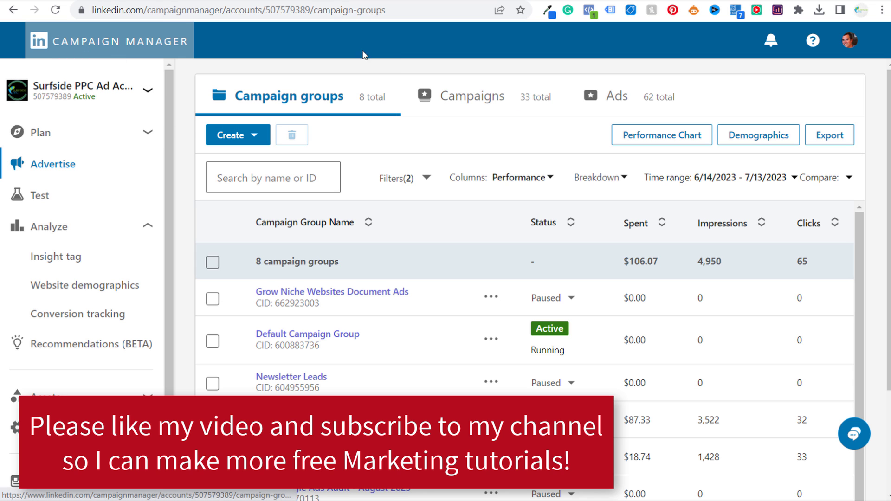
Step: Switch to the LinkedIn feed, open the download form of the promoted Adobe Document Cloud post and review its lead fields
left_click(572, 1)
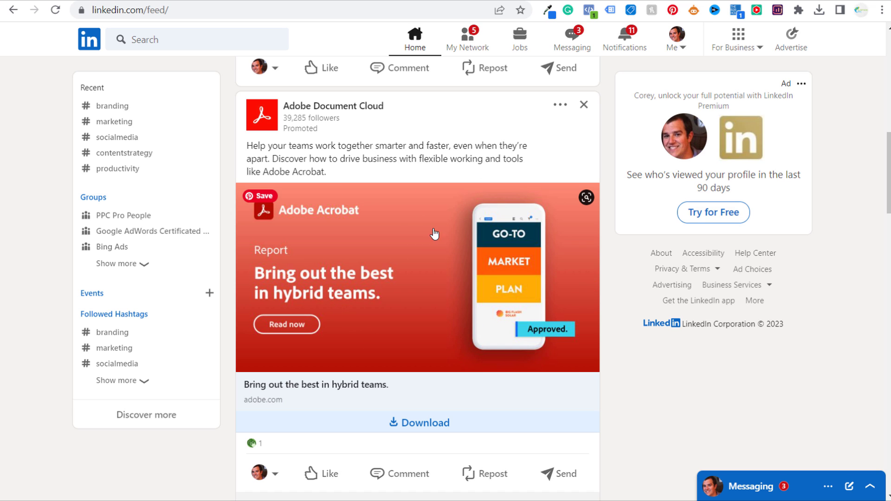
left_click(414, 429)
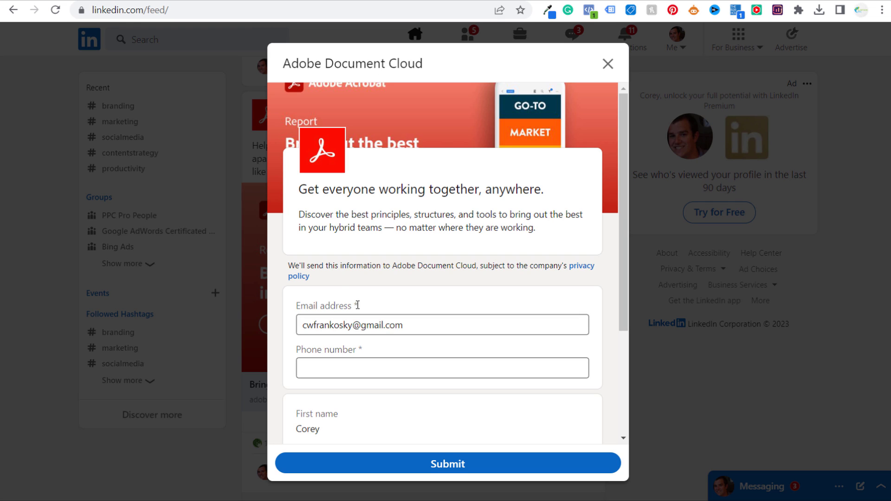
scroll(371, 284, "down", 3)
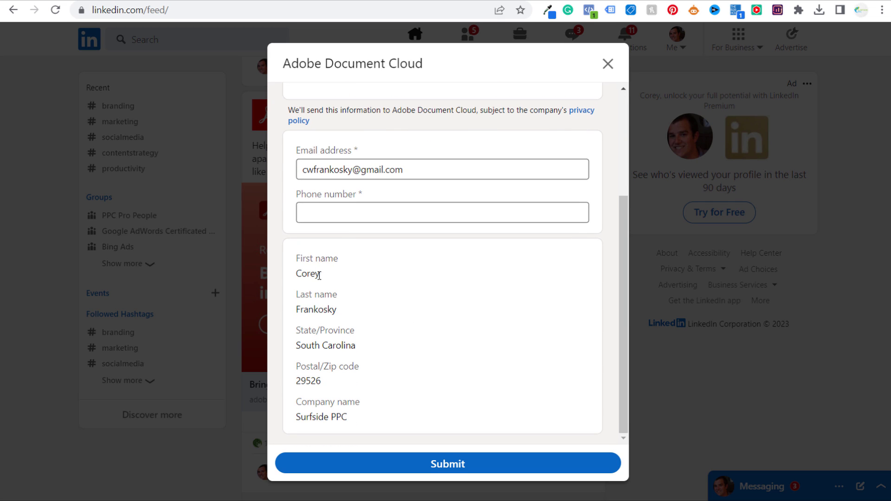
triple_click(370, 332)
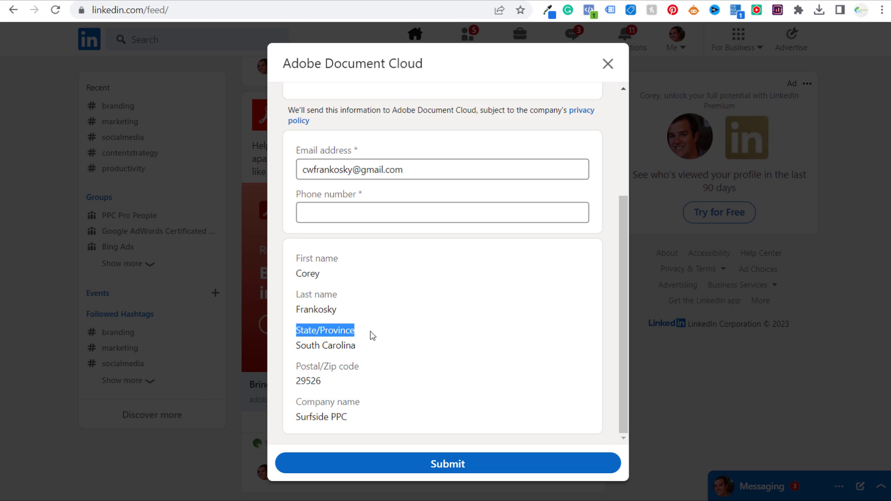
left_click_drag(293, 369, 388, 373)
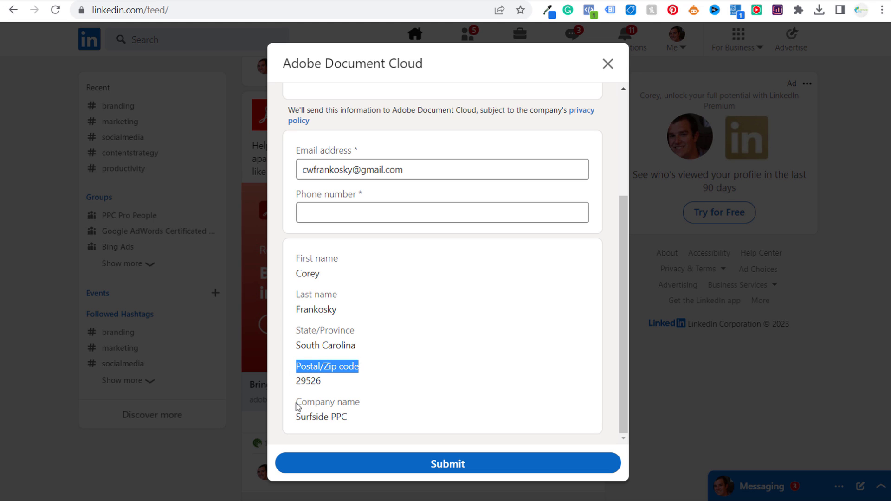
left_click_drag(297, 408, 388, 410)
left_click(428, 346)
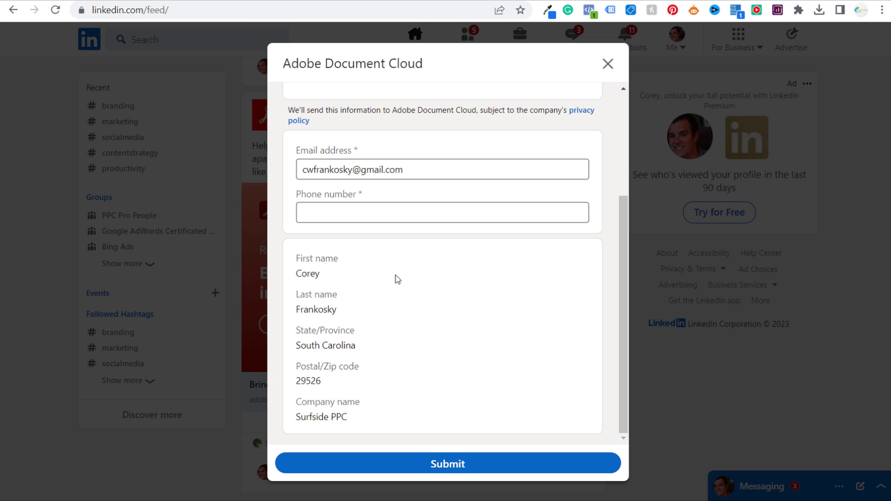
Step: Fill in the required phone number in the Adobe Document Cloud lead form and submit it
left_click(370, 209)
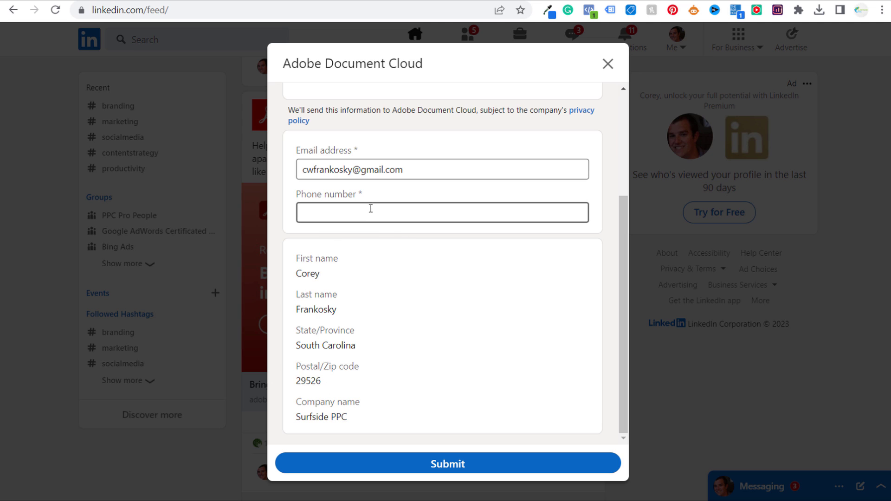
type("5555555555")
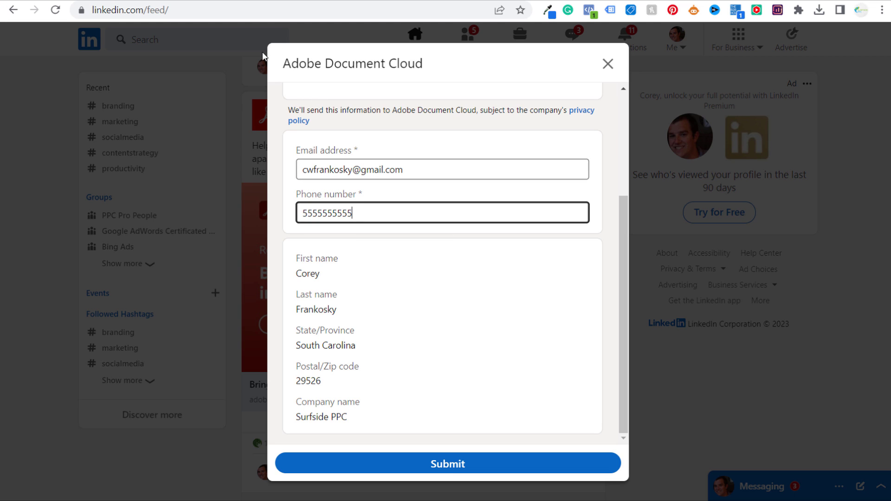
left_click(492, 467)
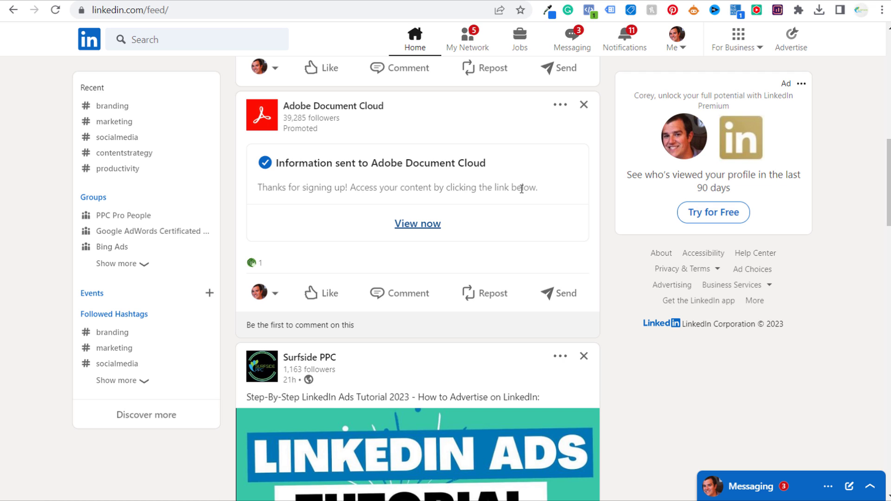
Step: Open the Adobe Acrobat report offered after sign-up and look through its first three pages
left_click(421, 225)
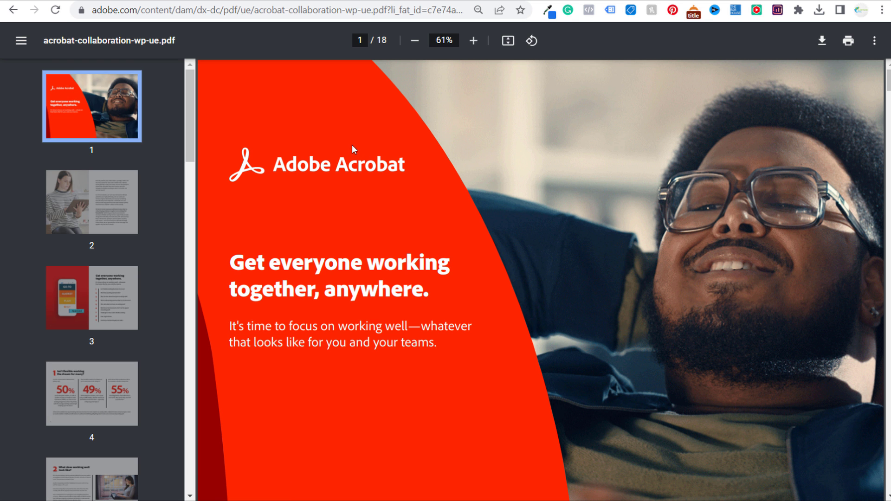
scroll(359, 201, "down", 10)
scroll(363, 201, "down", 7)
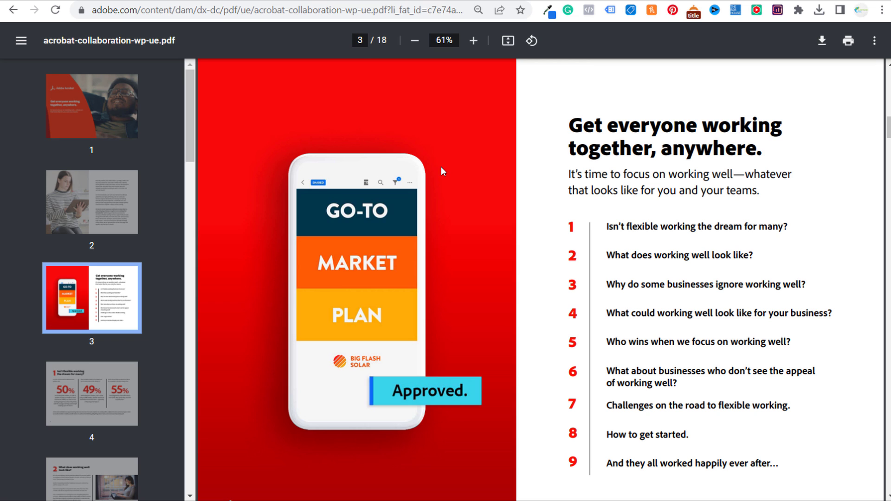
Step: Examine the Free Niche Website Strategy Book page with its sign-up form, and the ChatGPT-Marketing-Prompts PDF, as lead magnet examples
left_click(135, 1)
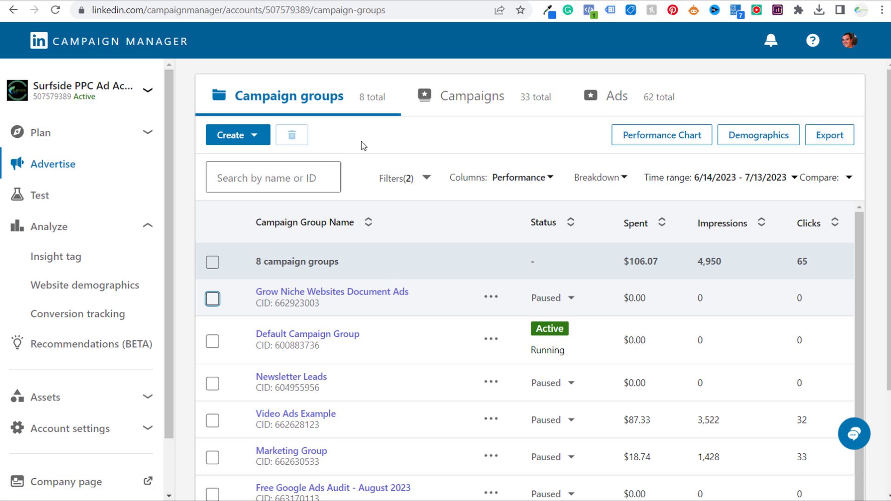
left_click(181, 1)
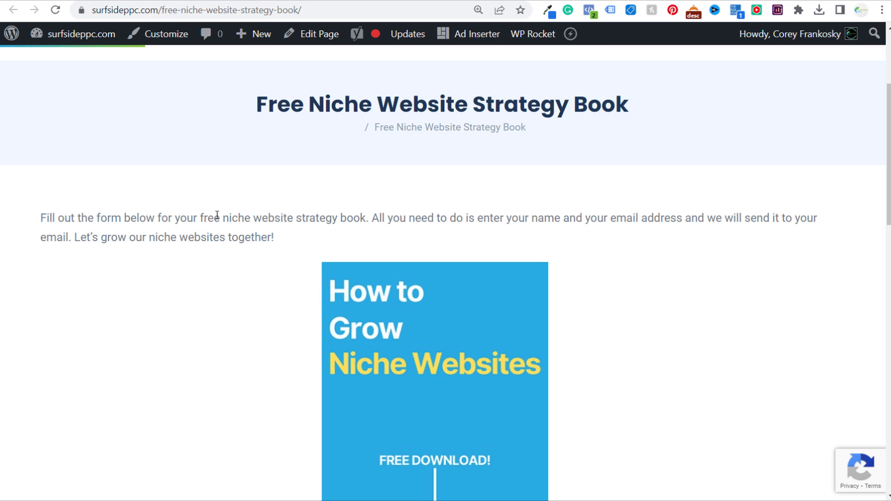
scroll(606, 257, "down", 3)
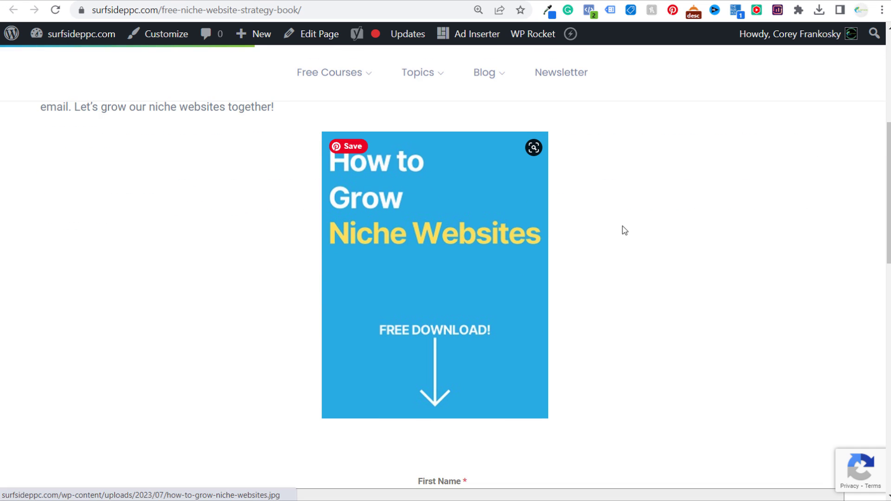
scroll(624, 234, "down", 3)
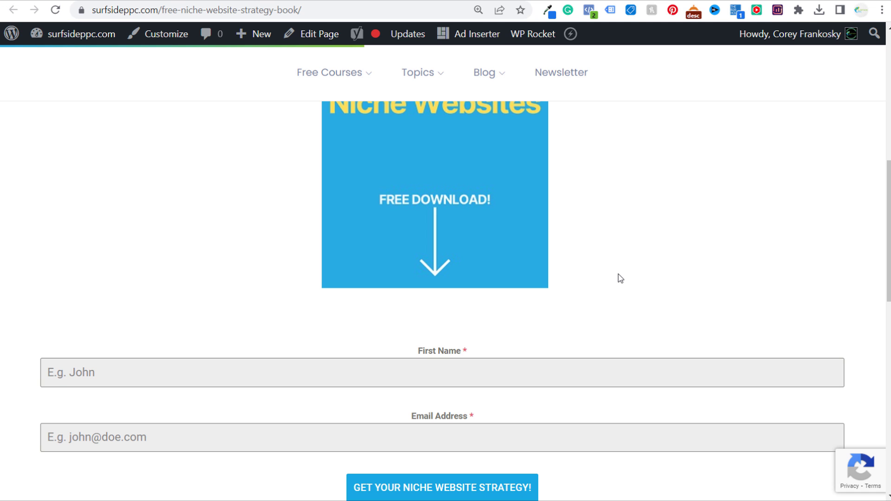
scroll(318, 167, "up", 2)
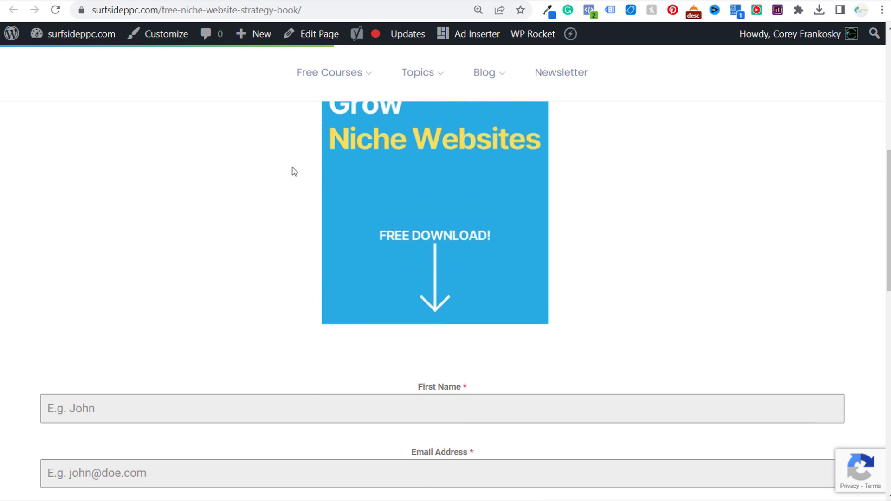
scroll(285, 167, "up", 2)
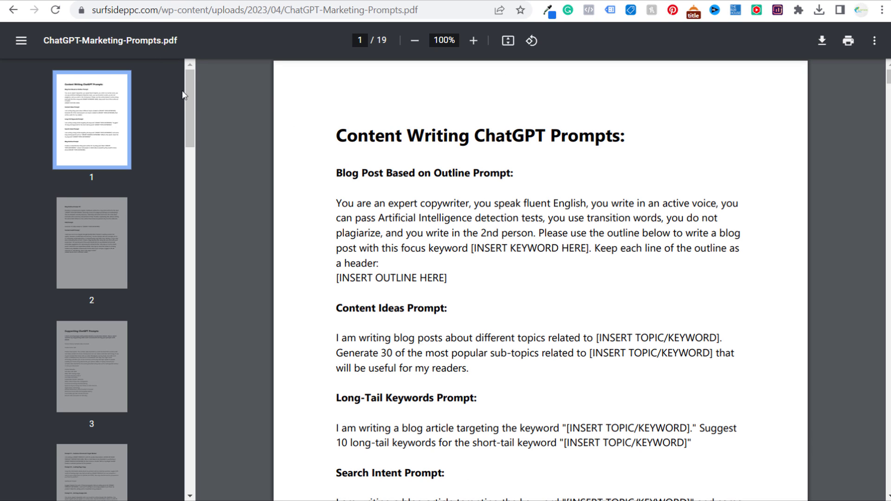
mouse_move(191, 84)
left_mouse_down()
mouse_move(177, 290)
mouse_move(179, 442)
mouse_move(181, 84)
left_mouse_up()
Step: Return to Campaign Manager, list the ads in the Grow Niche Websites Document Ads group and open the Engagement campaign's document ad
left_click(134, 1)
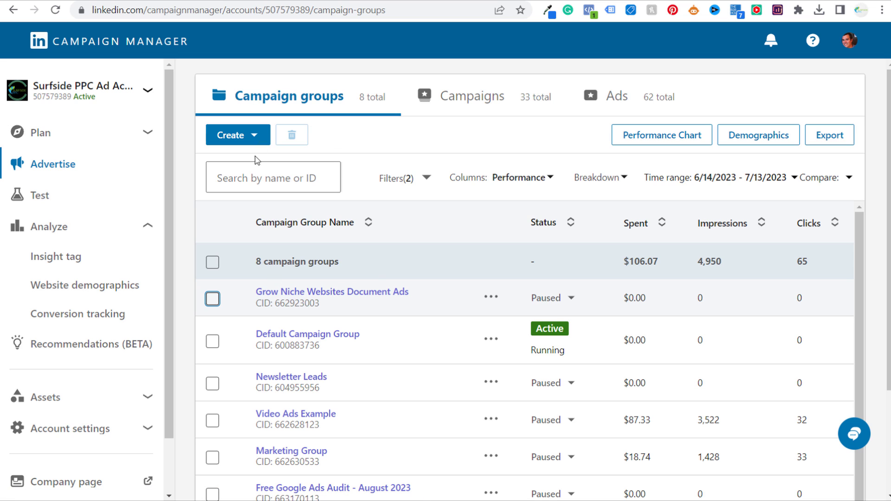
left_click(258, 135)
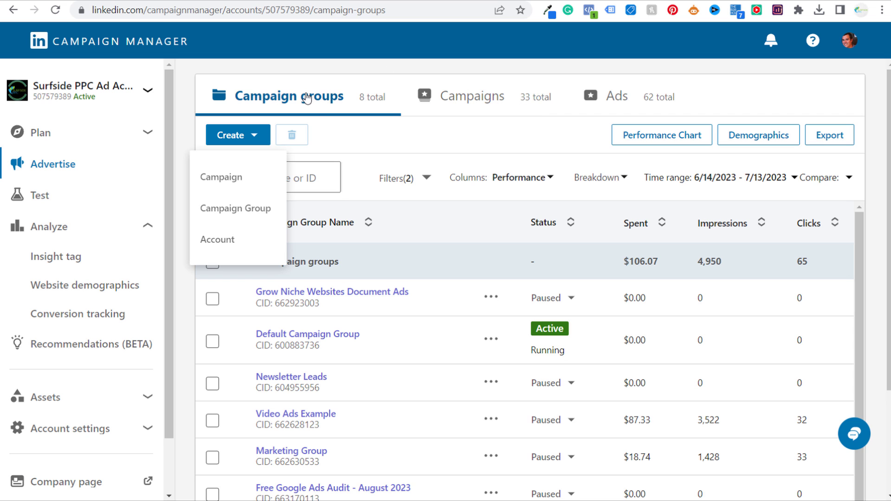
left_click(325, 293)
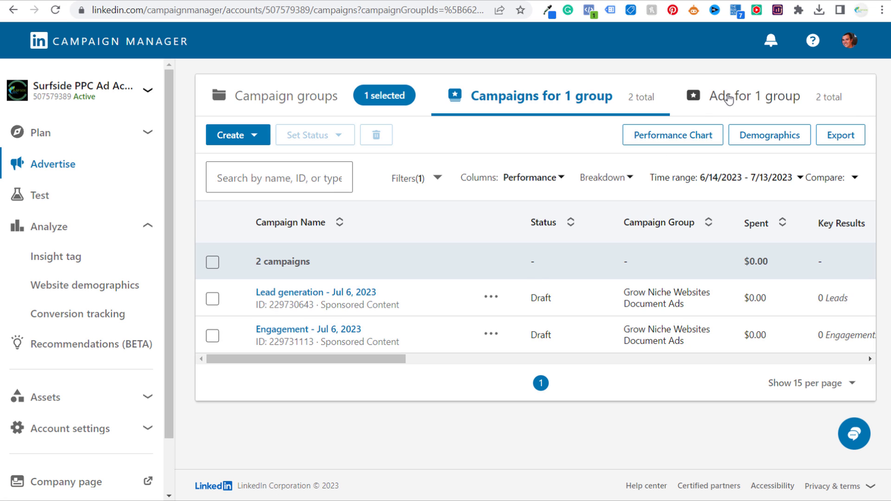
left_click(728, 95)
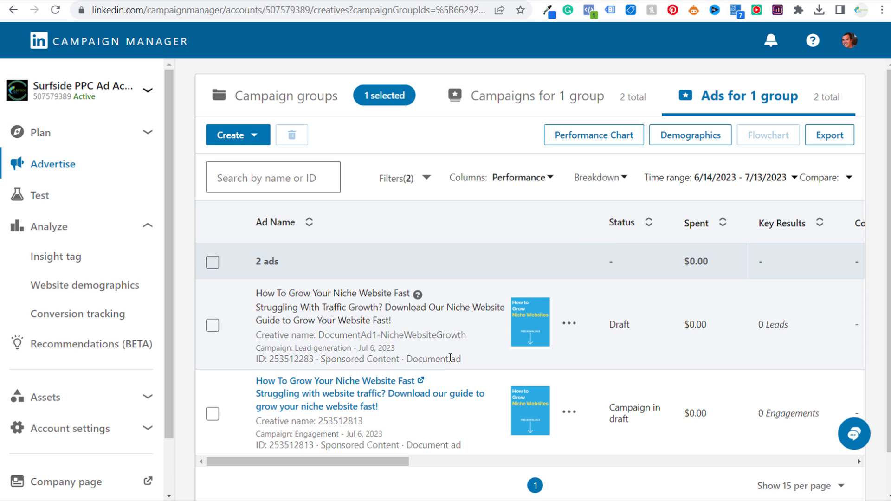
left_click(418, 386)
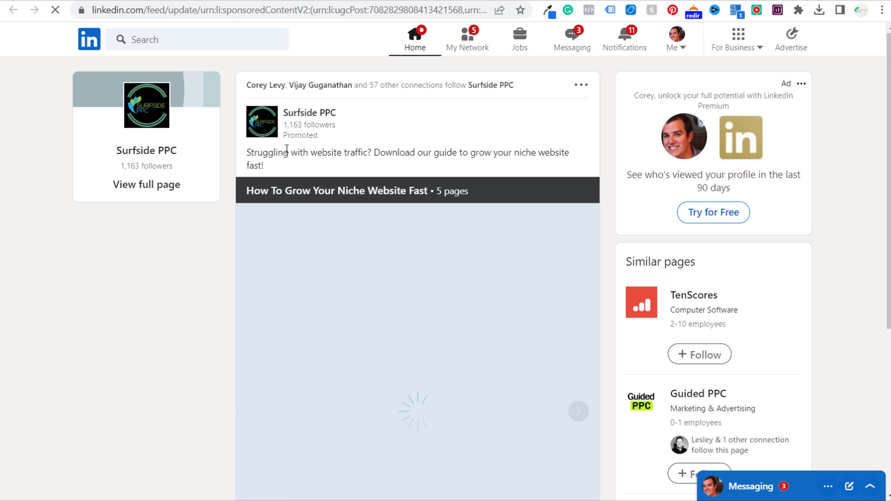
Step: Examine the Surfside PPC document ad's intro text and its document preview, viewing page 2 and returning to page 1
left_click_drag(278, 153, 361, 152)
left_click(412, 152)
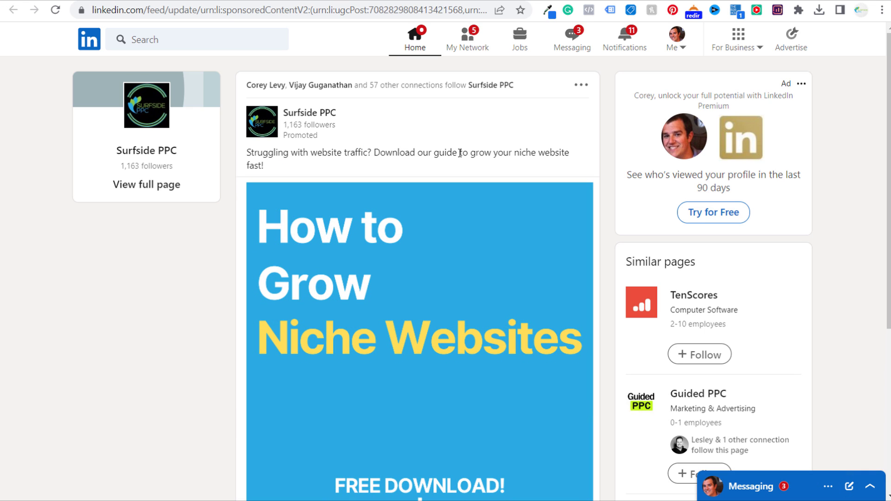
scroll(193, 328, "down", 3)
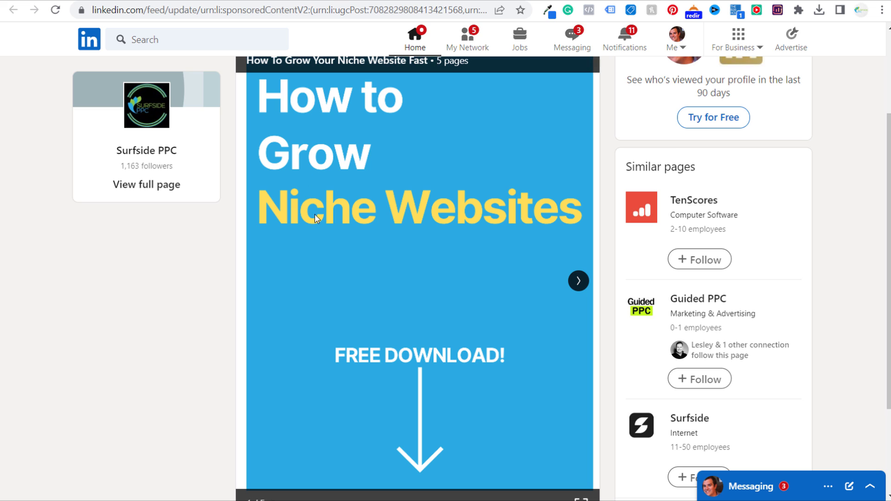
scroll(189, 258, "down", 3)
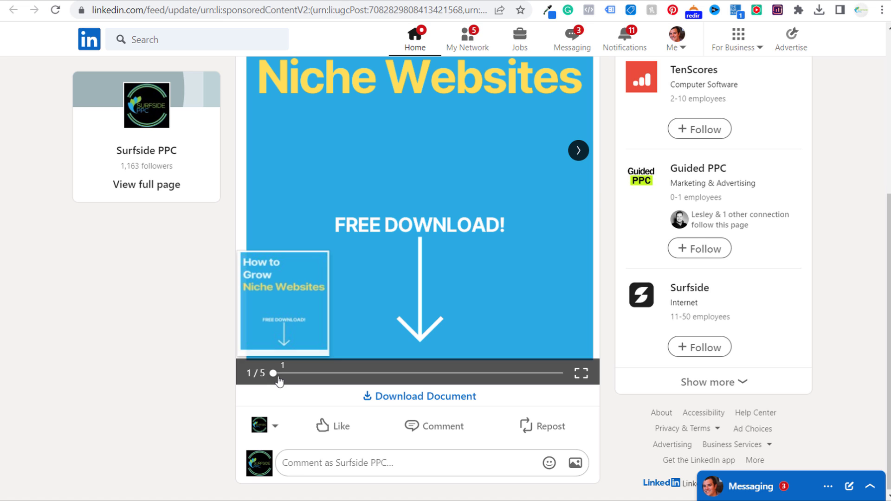
left_click(333, 374)
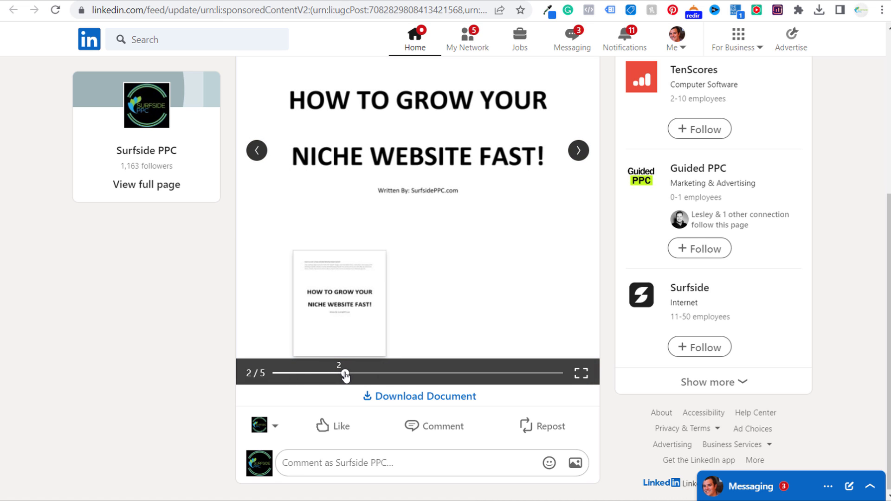
left_click_drag(345, 374, 274, 374)
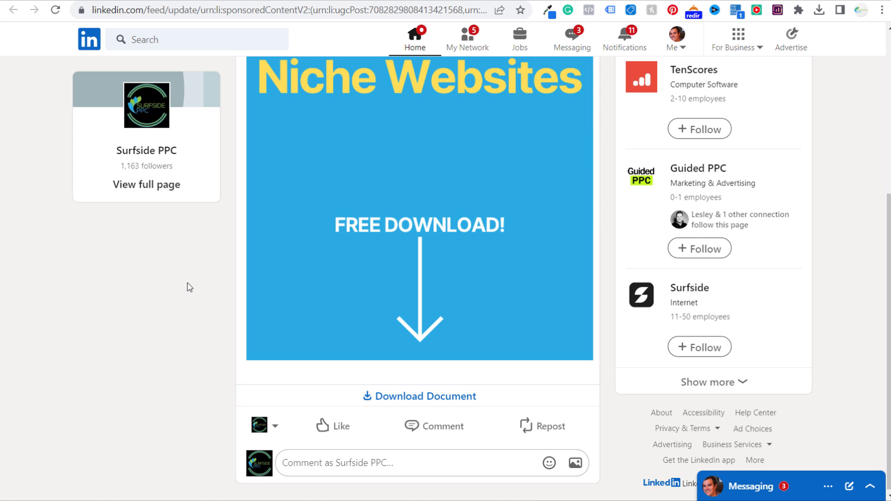
scroll(225, 213, "up", 3)
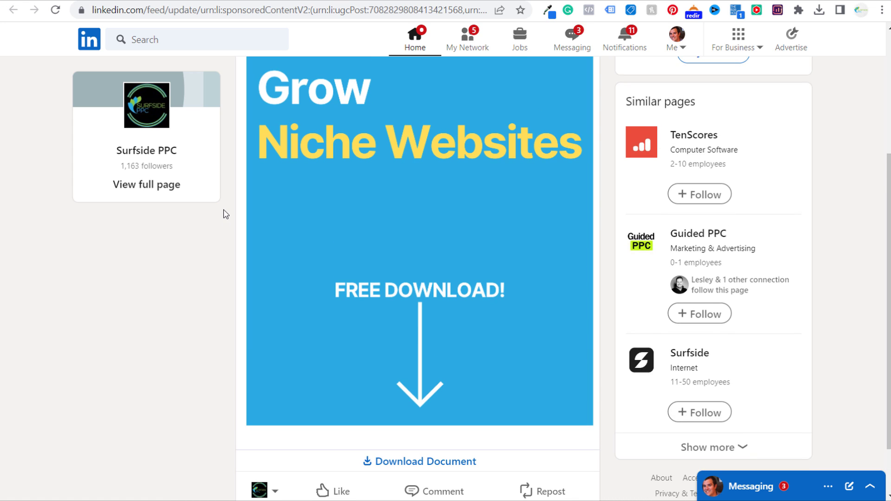
scroll(225, 218, "up", 1)
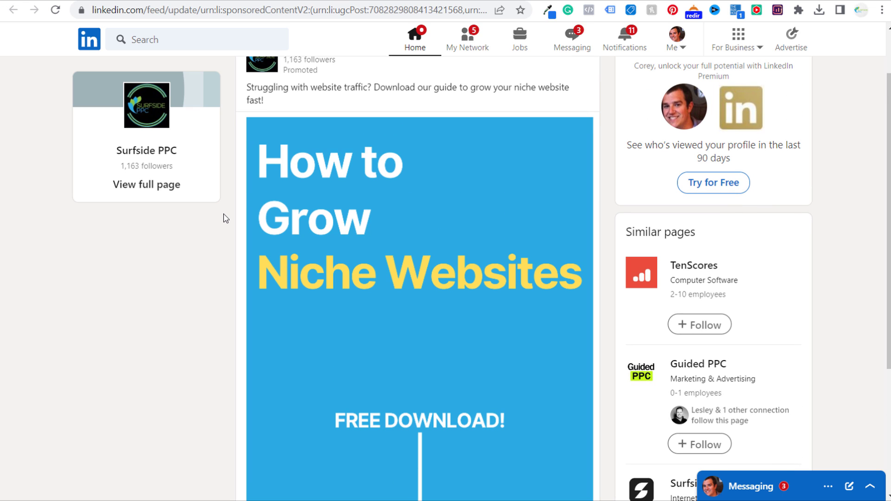
mouse_move(238, 286)
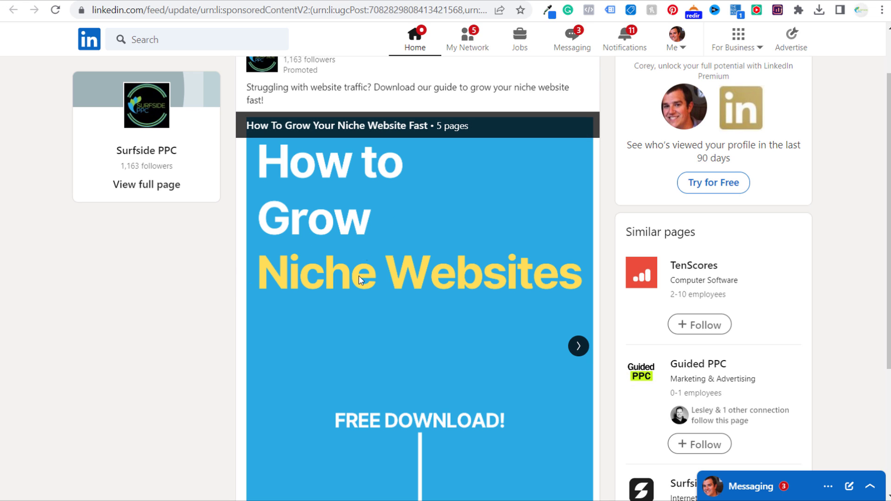
Step: Request the document download from the Surfside PPC ad and dismiss the download notice
scroll(143, 309, "down", 4)
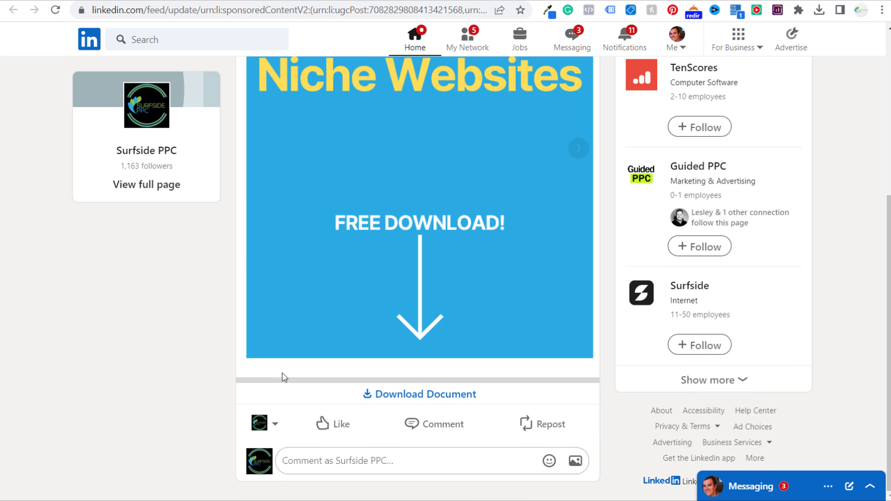
left_click(384, 398)
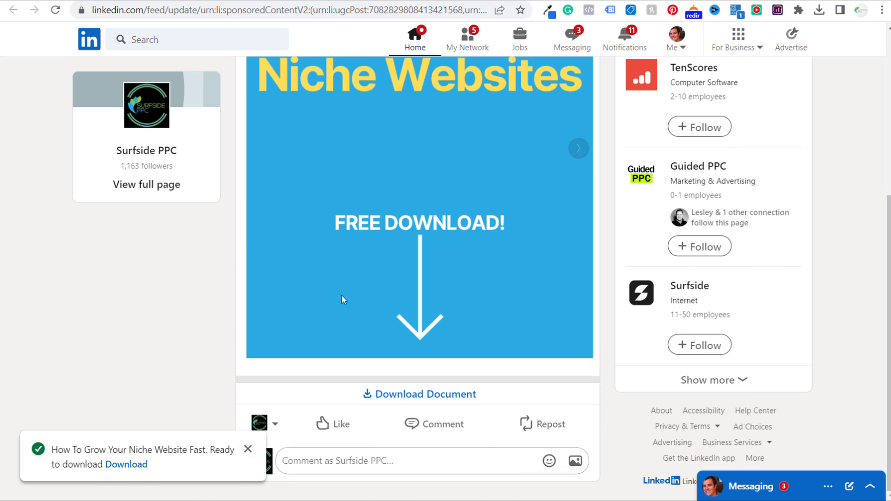
left_click(248, 449)
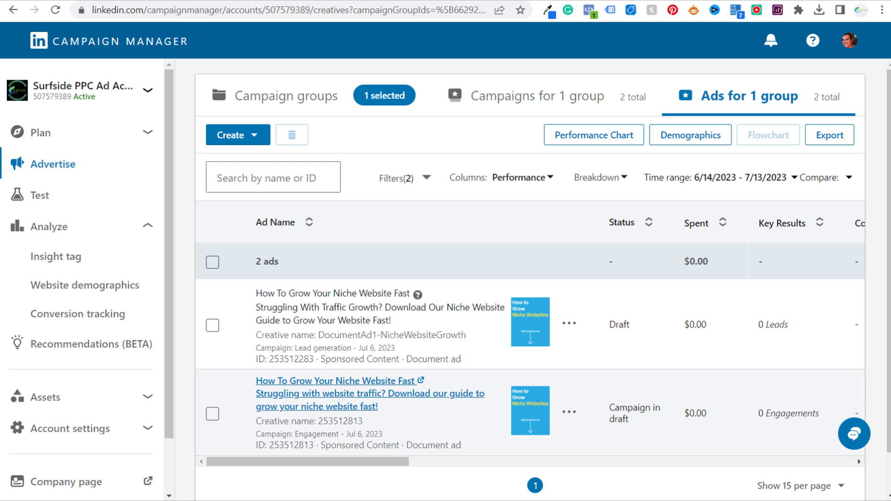
Step: Return to the campaign list of the Grow Niche Websites Document Ads group in Campaign Manager and start a new campaign
left_click(496, 101)
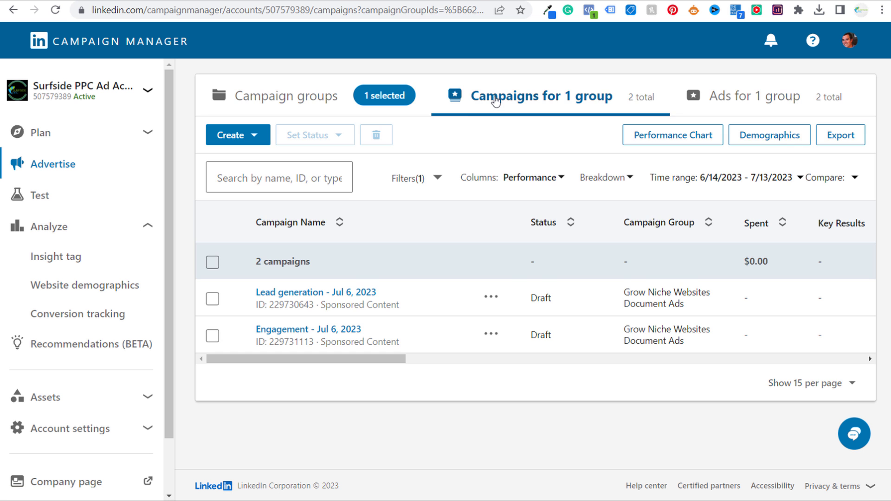
left_click(237, 142)
left_click(233, 177)
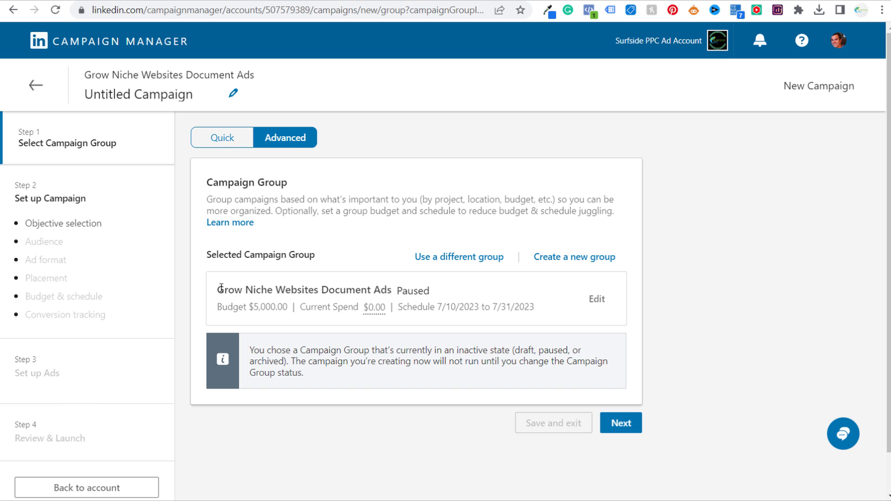
Step: Keep Grow Niche Websites Document Ads as the campaign group and continue to the campaign setup
left_click_drag(221, 287, 332, 289)
left_click(347, 301)
left_click(622, 423)
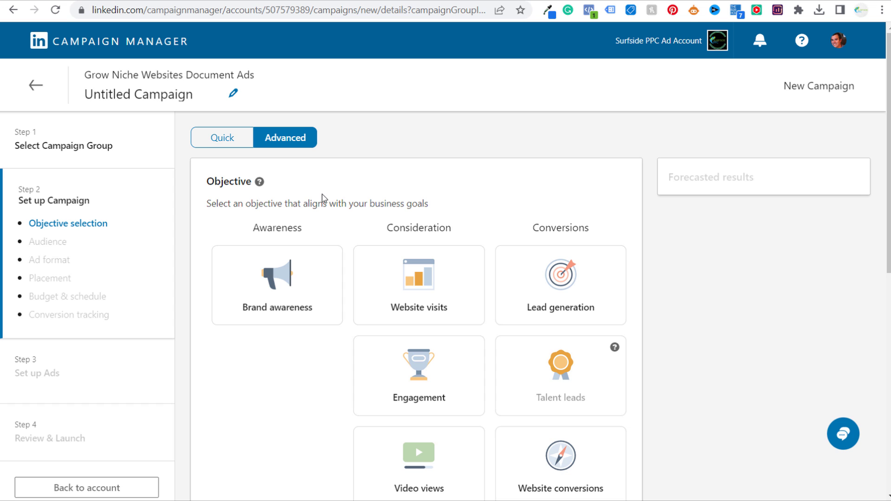
Step: Compare the forecasted results of the Brand awareness, Website visits, Engagement, Video views and Lead generation objectives
scroll(324, 197, "down", 2)
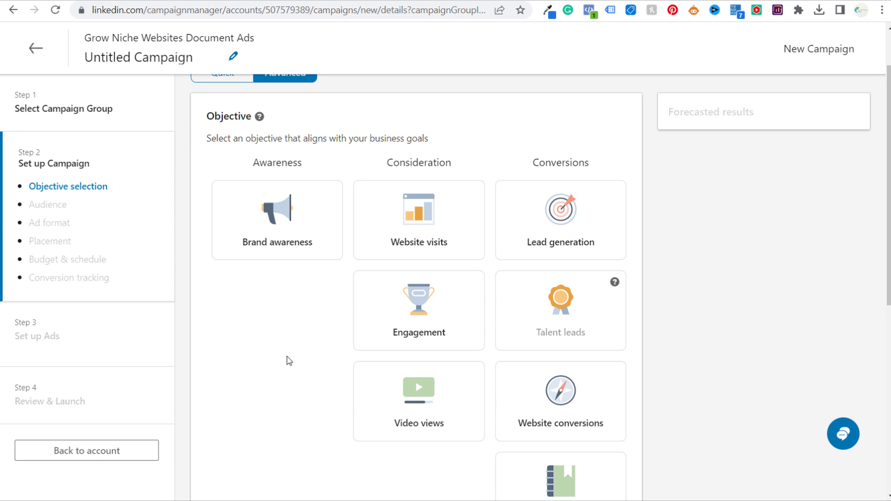
scroll(288, 301, "down", 1)
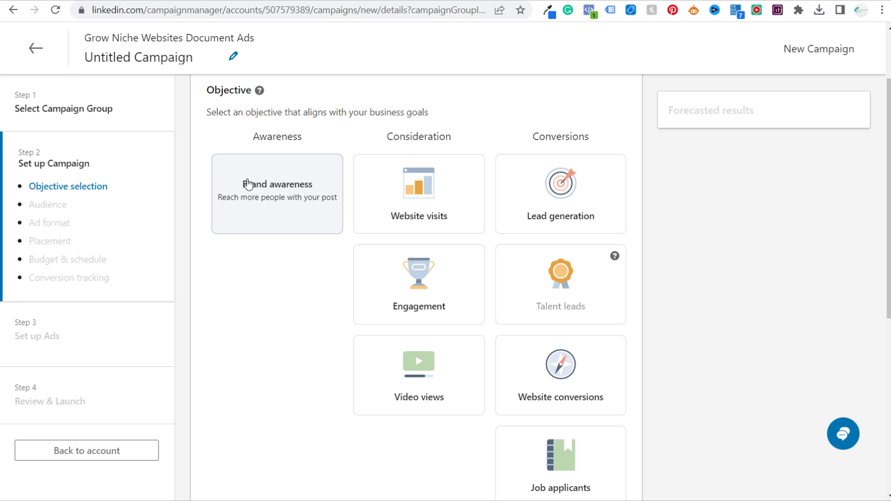
left_click(267, 191)
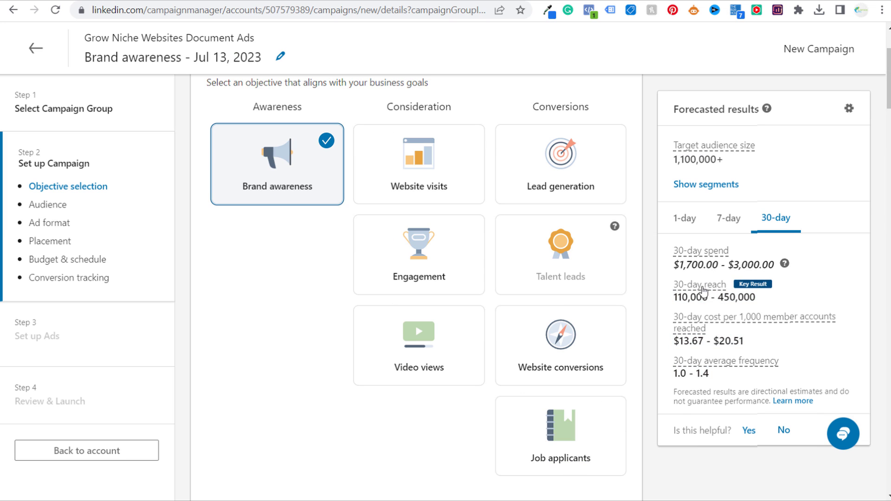
left_click(419, 179)
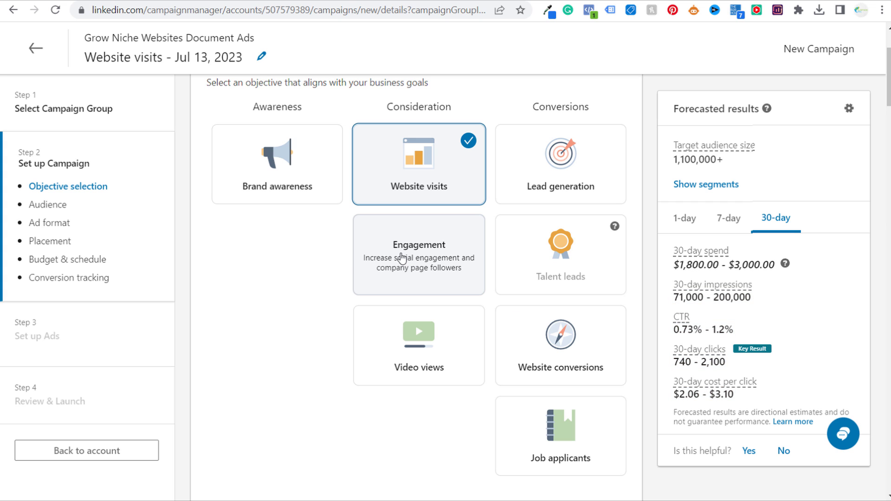
left_click(404, 258)
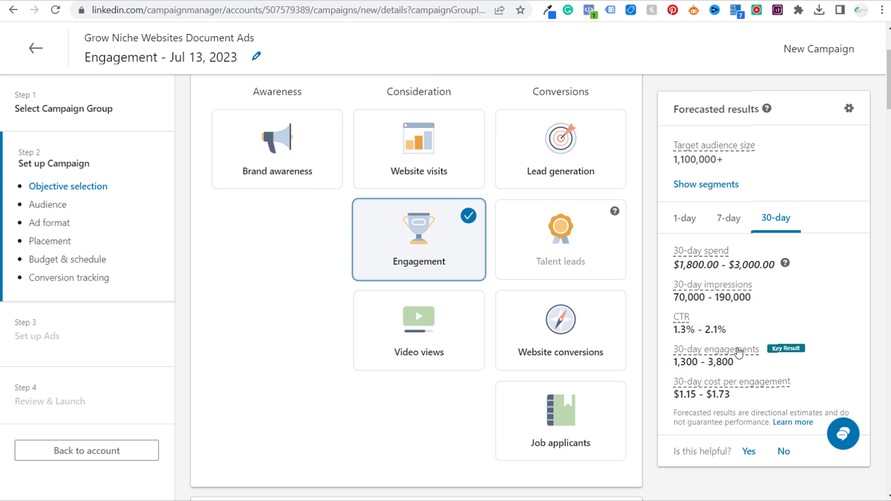
left_click(454, 311)
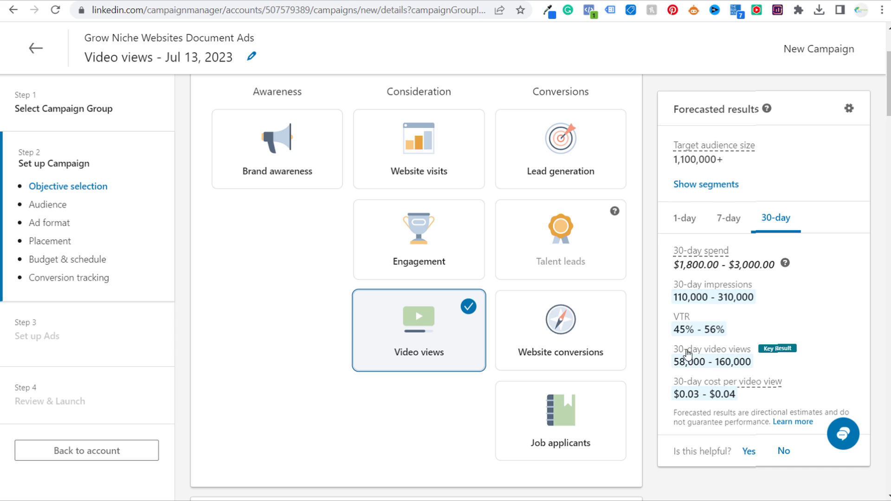
left_click(575, 160)
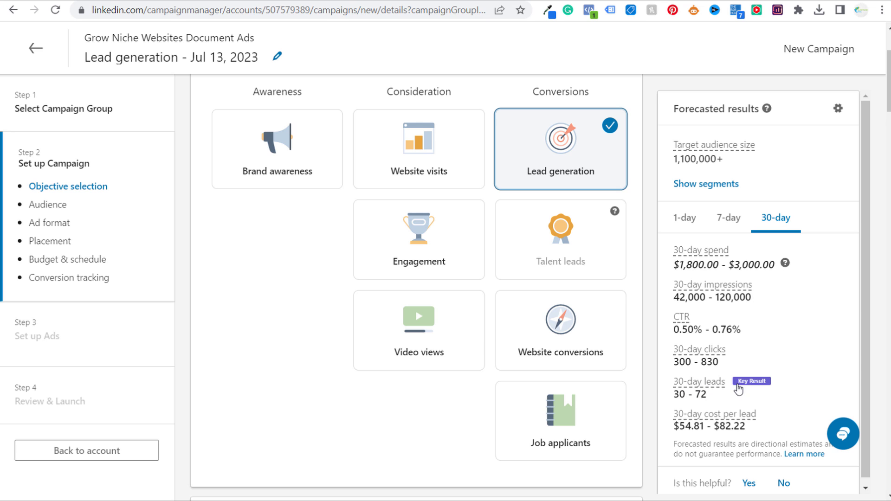
Step: Set the campaign objective to Website conversions and look over the free niche website strategy book landing page
left_click(583, 348)
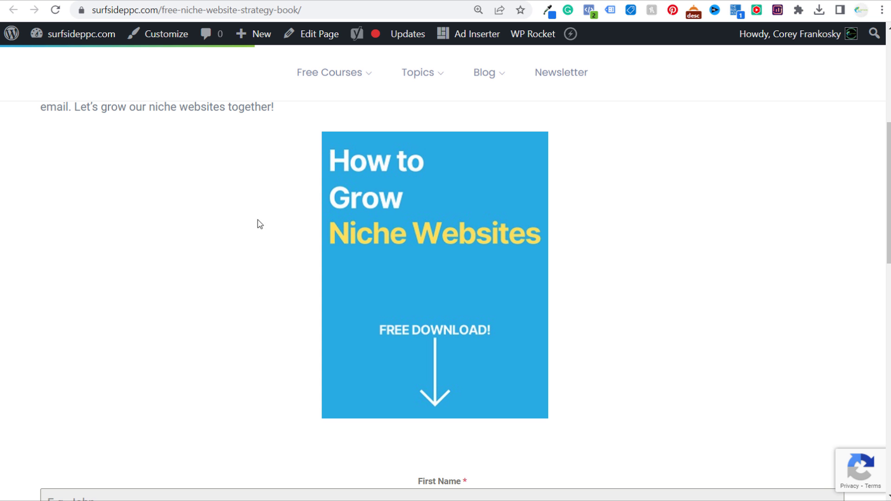
scroll(246, 209, "down", 3)
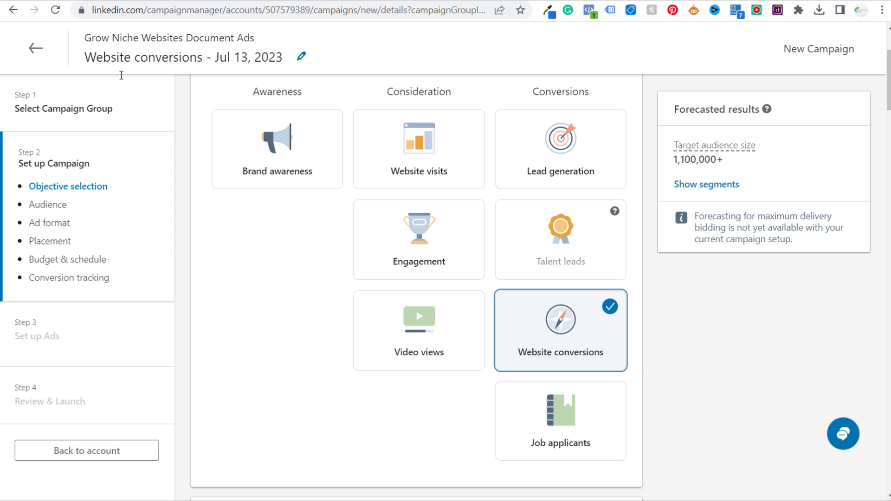
scroll(559, 352, "down", 7)
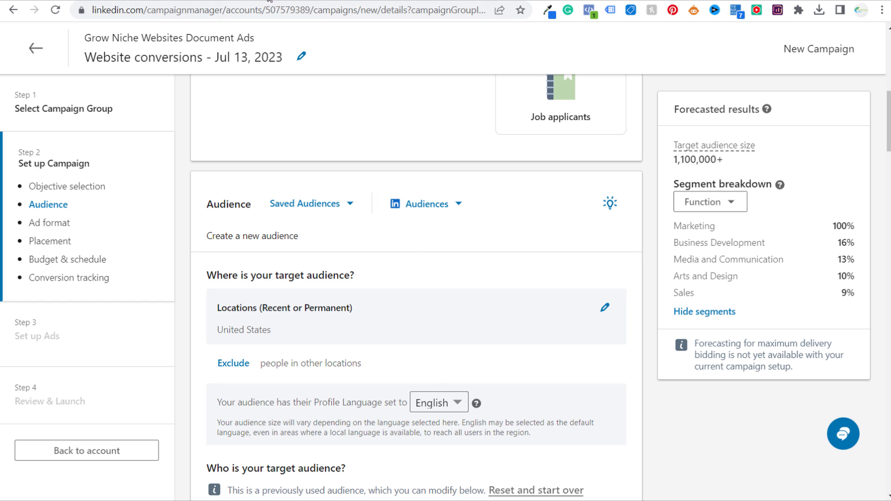
Step: Look through the LinkedIn Ads Tutorials playlist on YouTube and return to the new campaign in Campaign Manager
left_click(275, 1)
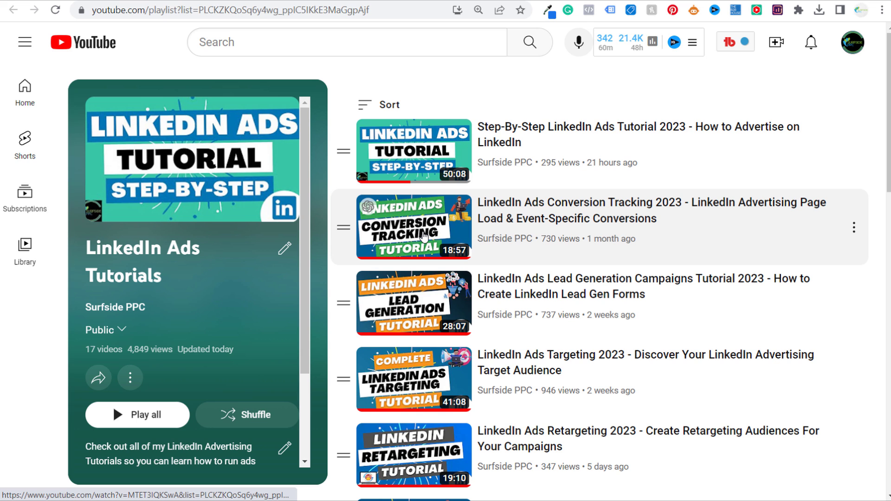
scroll(423, 236, "down", 1)
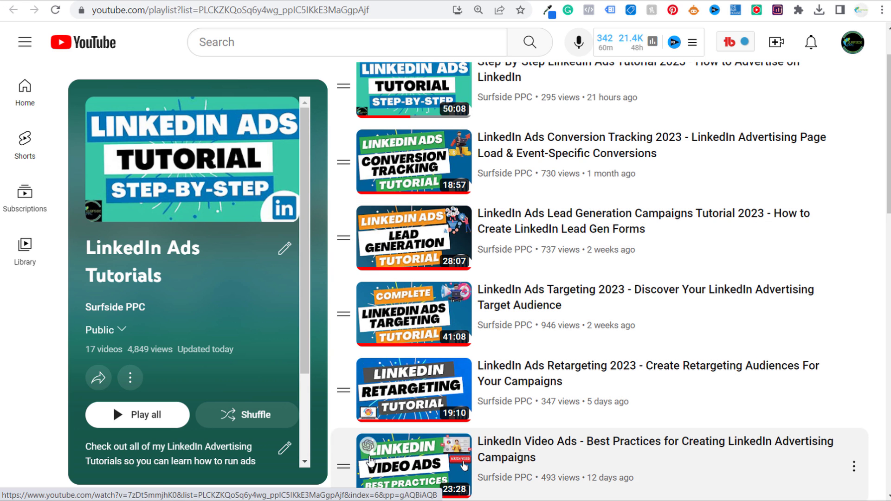
scroll(370, 461, "down", 1)
scroll(416, 402, "down", 1)
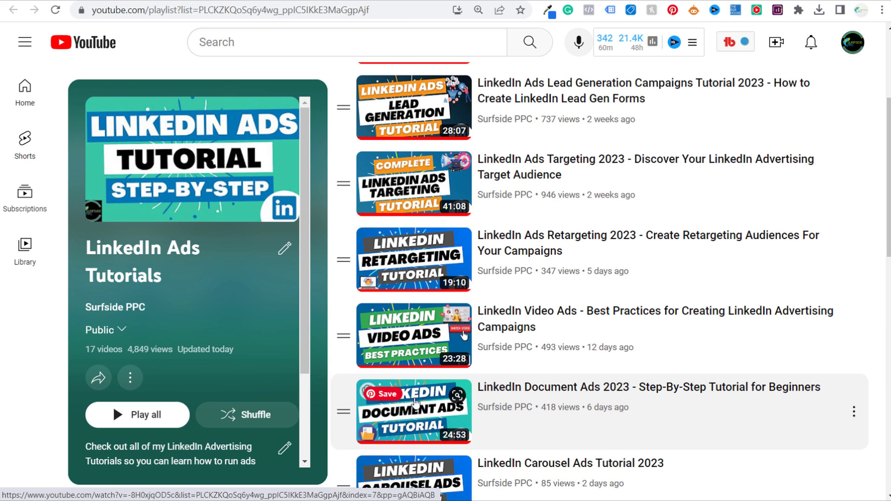
scroll(420, 260, "up", 3)
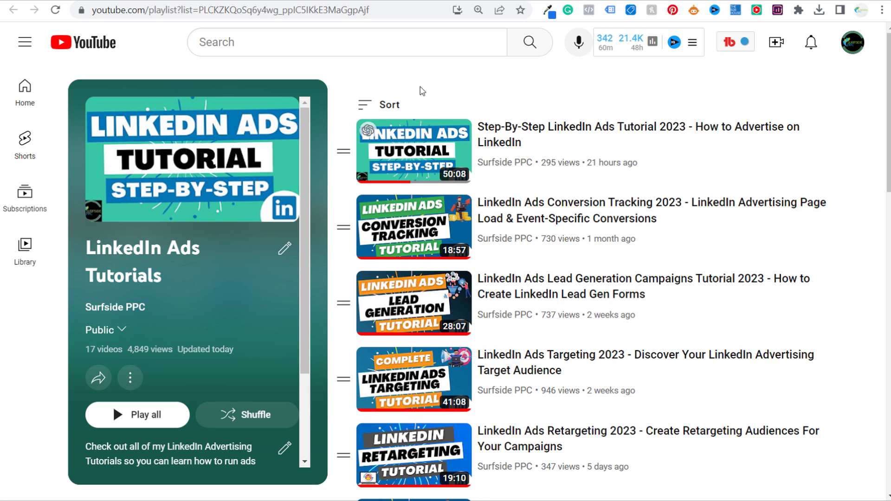
left_click(241, 1)
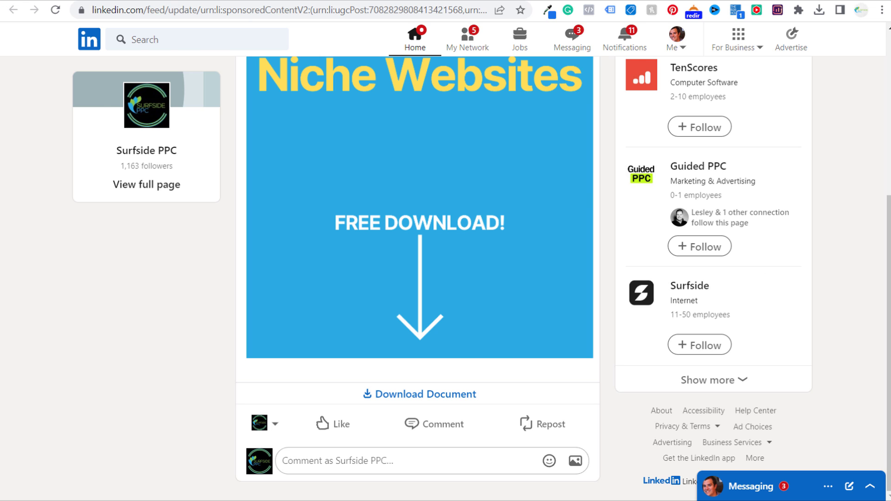
left_click(111, 3)
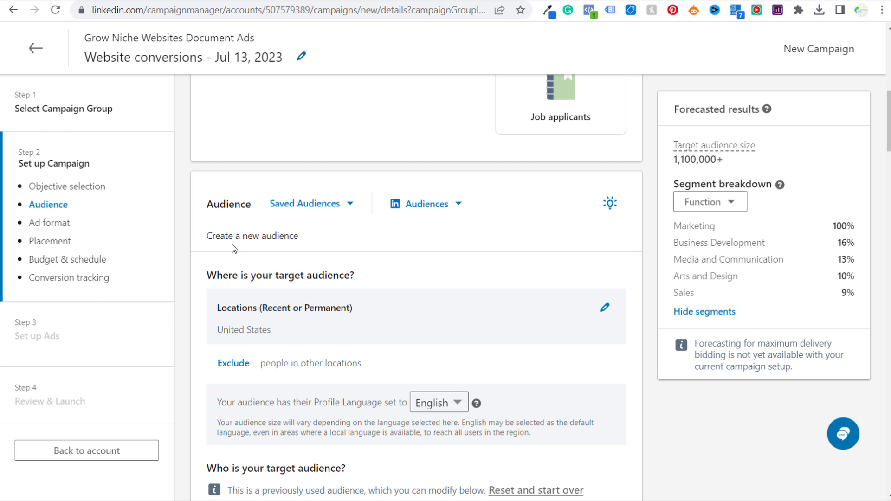
Step: Load the saved Blog & SEO audience and accept replacing the current targeting selections
scroll(337, 268, "down", 1)
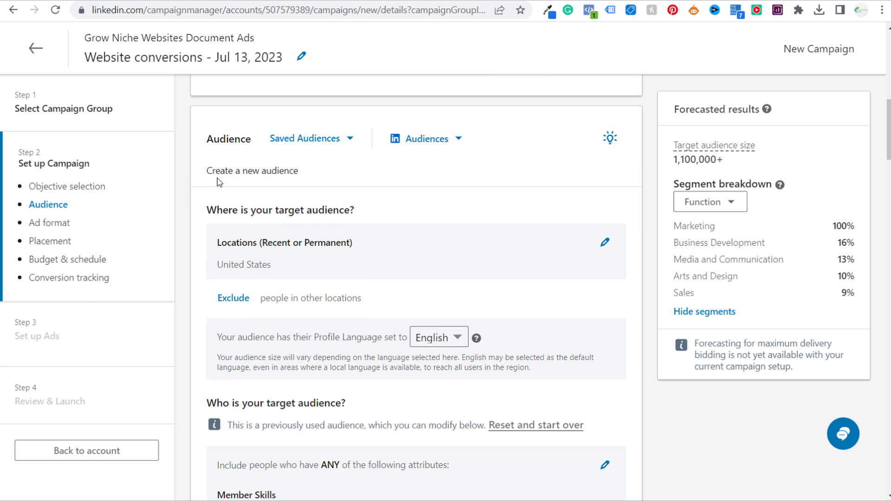
left_click(316, 140)
left_click(288, 263)
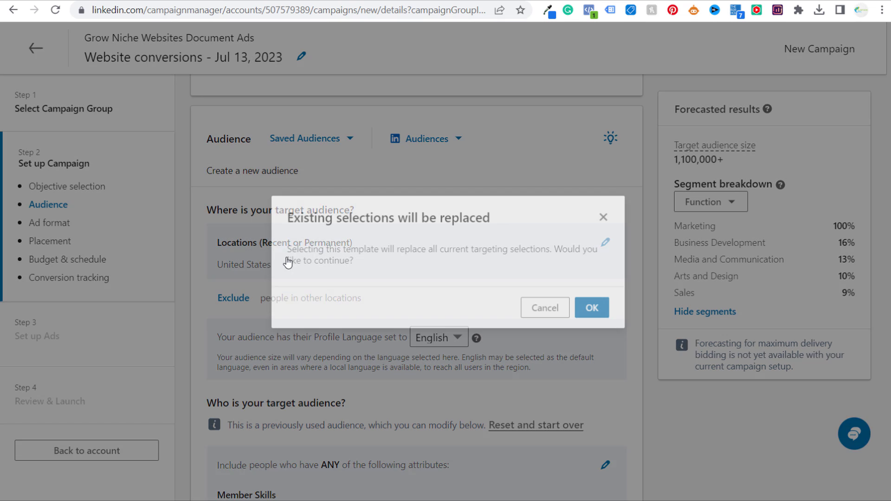
left_click(585, 319)
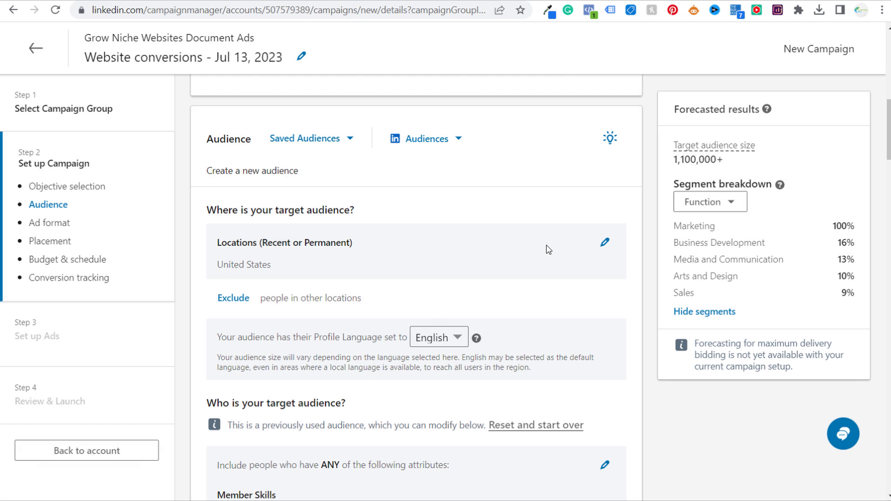
Step: Examine the loaded audience's location, member skills, job titles and audience expansion settings
scroll(470, 230, "down", 4)
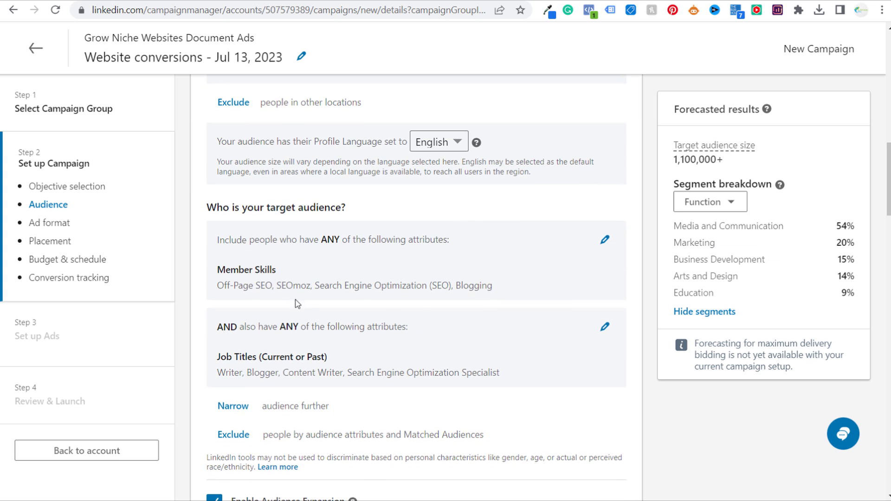
left_click_drag(224, 271, 518, 286)
left_click(498, 297)
left_click_drag(218, 357, 273, 372)
left_click(291, 377)
scroll(654, 338, "down", 2)
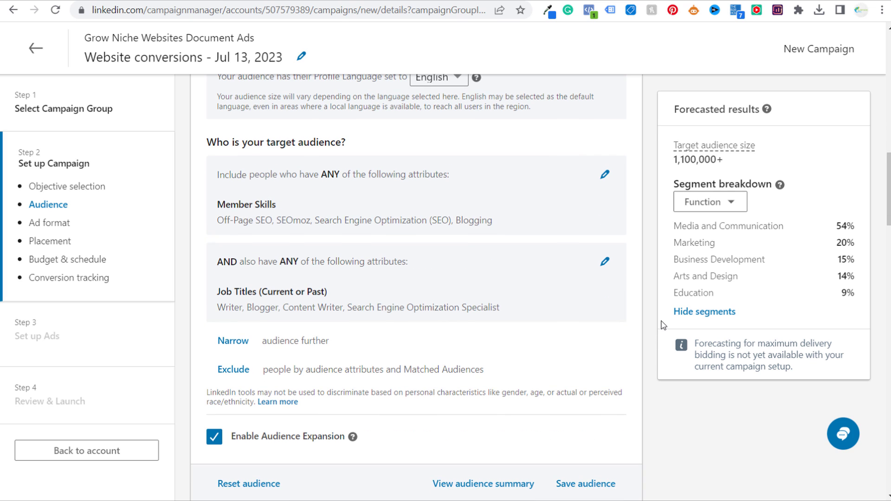
scroll(662, 323, "up", 4)
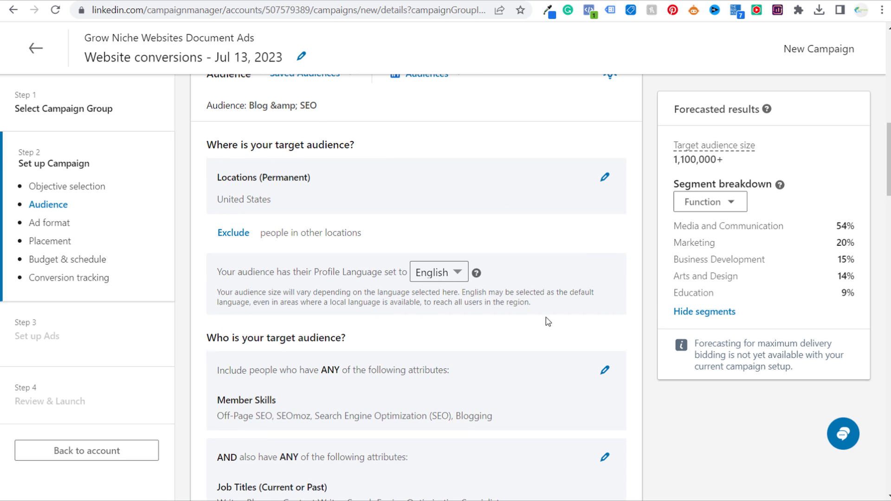
Step: Review the ad formats offered for the Website conversions objective
scroll(391, 232, "down", 10)
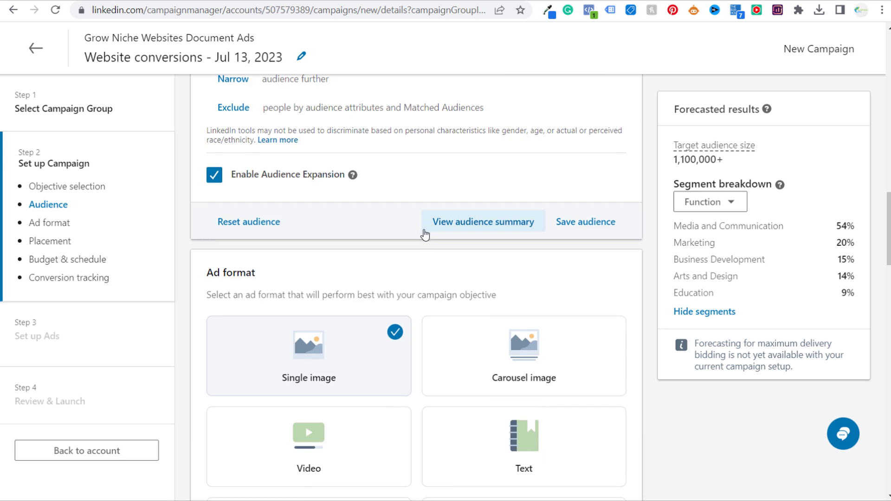
scroll(702, 340, "down", 2)
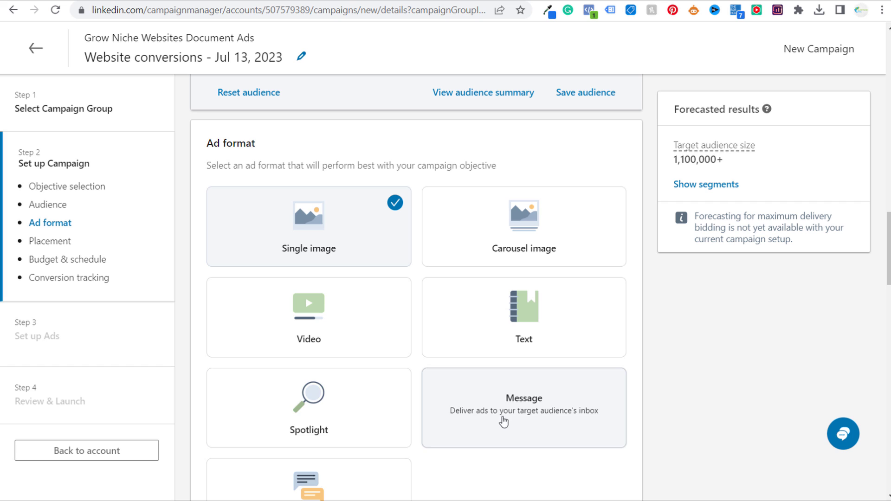
scroll(391, 414, "down", 3)
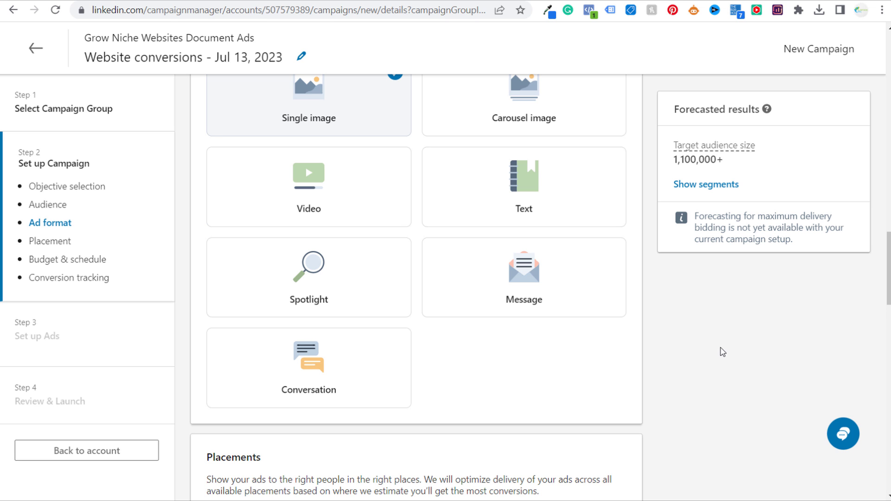
scroll(575, 484, "up", 10)
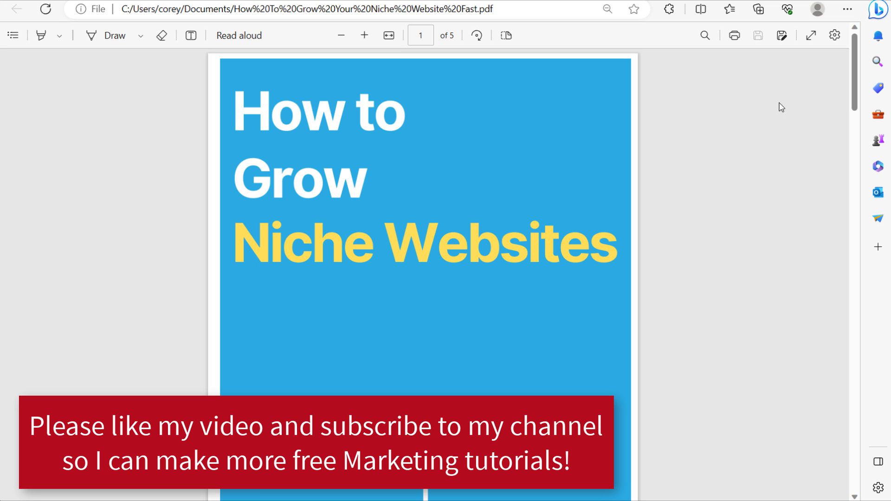
Step: Look through the How To Grow Your Niche Website Fast PDF and return to the campaign's ad format options
left_click_drag(852, 65, 852, 163)
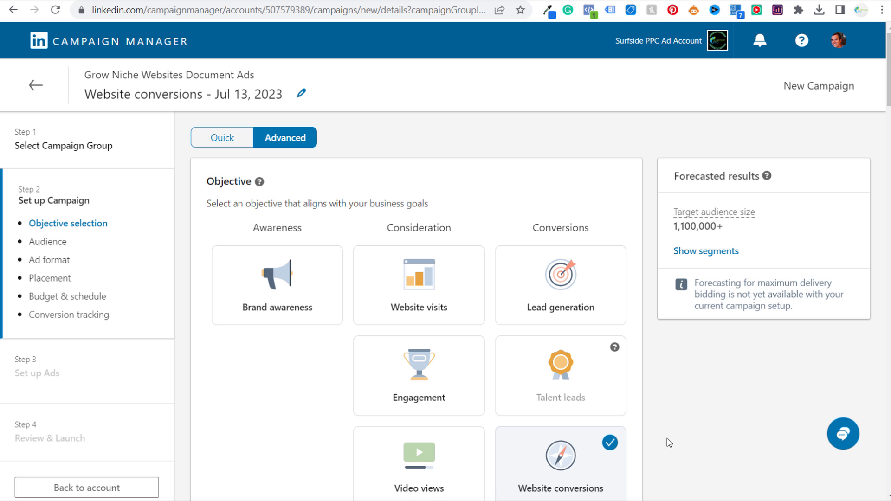
scroll(730, 434, "down", 1)
scroll(859, 175, "down", 2)
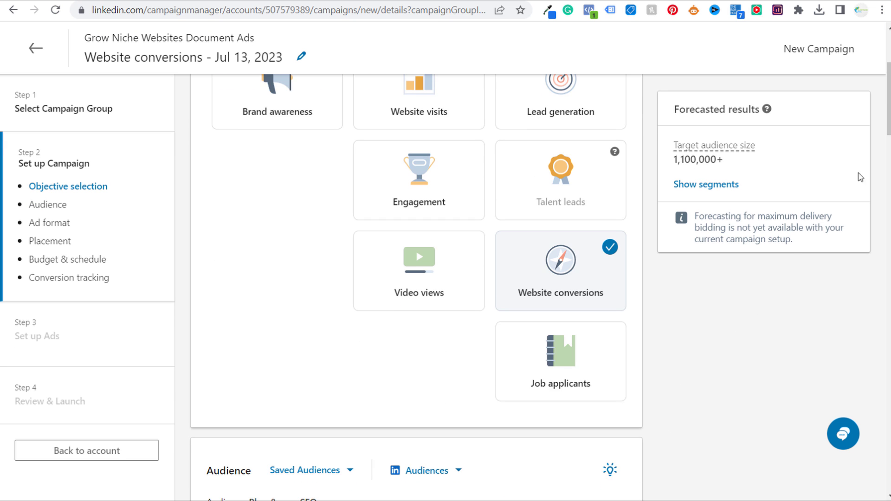
scroll(859, 175, "down", 8)
left_click_drag(887, 202, 888, 276)
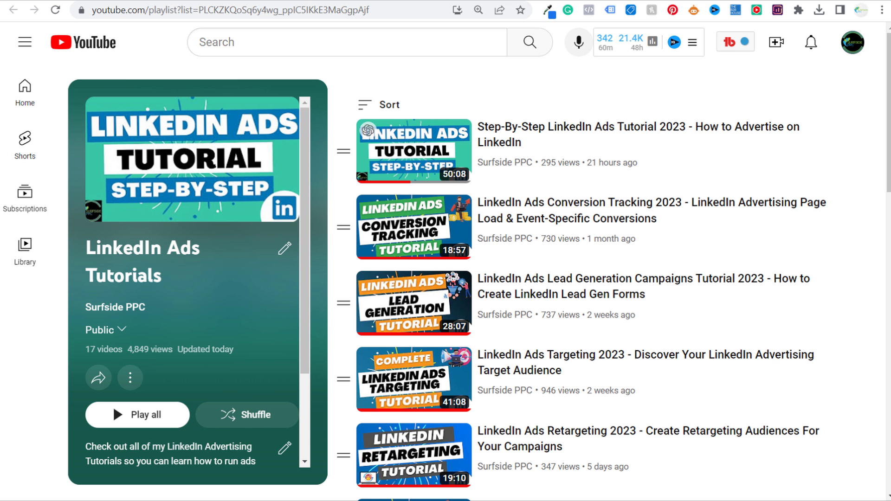
Step: Check the YouTube playlist for the video, document and carousel ad tutorials, and switch back to Campaign Manager
scroll(508, 237, "down", 7)
scroll(509, 238, "down", 1)
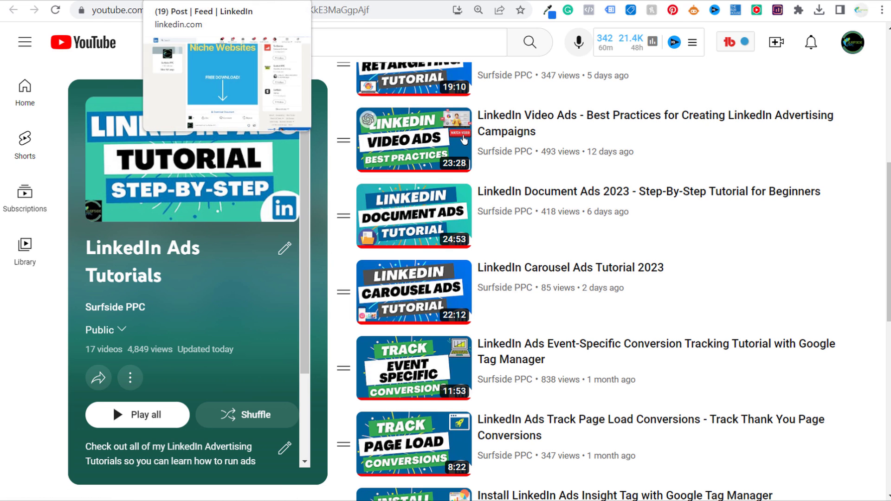
left_click(149, 1)
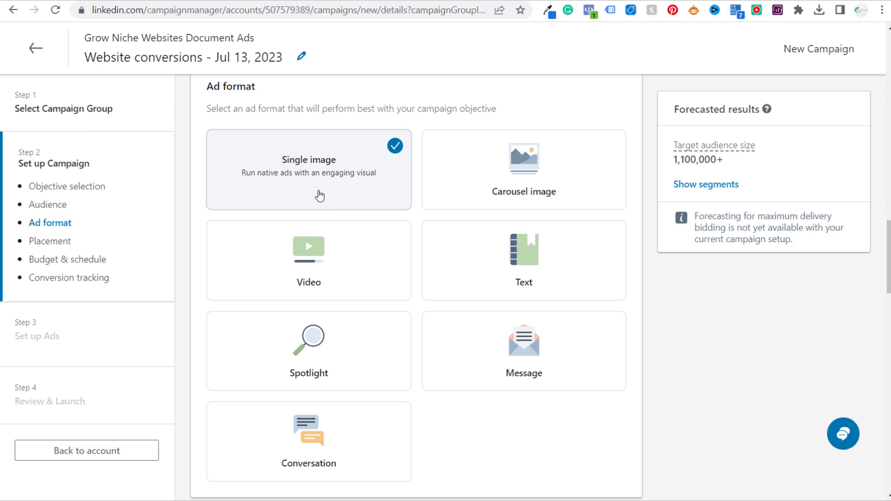
Step: Set the campaign's daily budget to $50.00
scroll(672, 316, "down", 6)
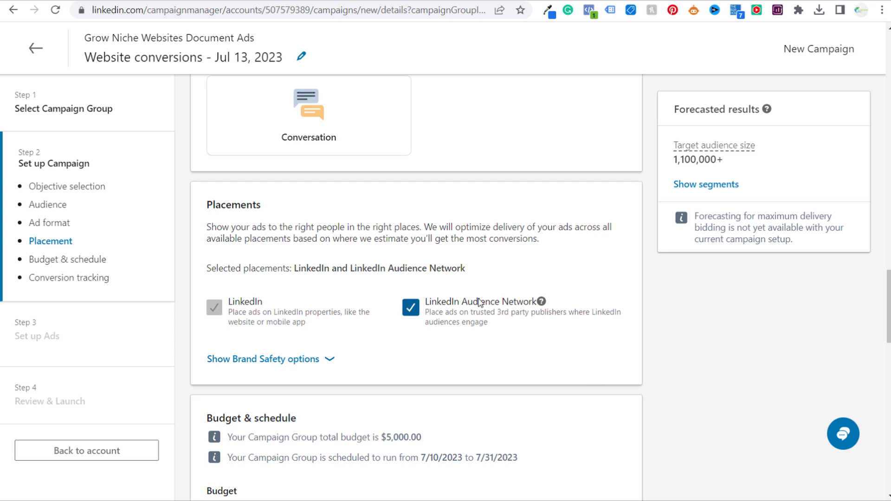
scroll(724, 332, "down", 4)
scroll(723, 319, "down", 1)
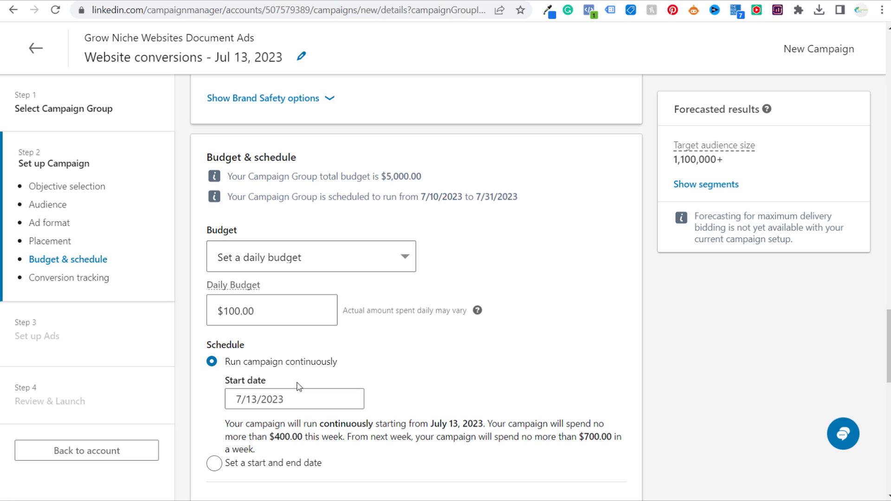
left_click_drag(270, 312, 204, 319)
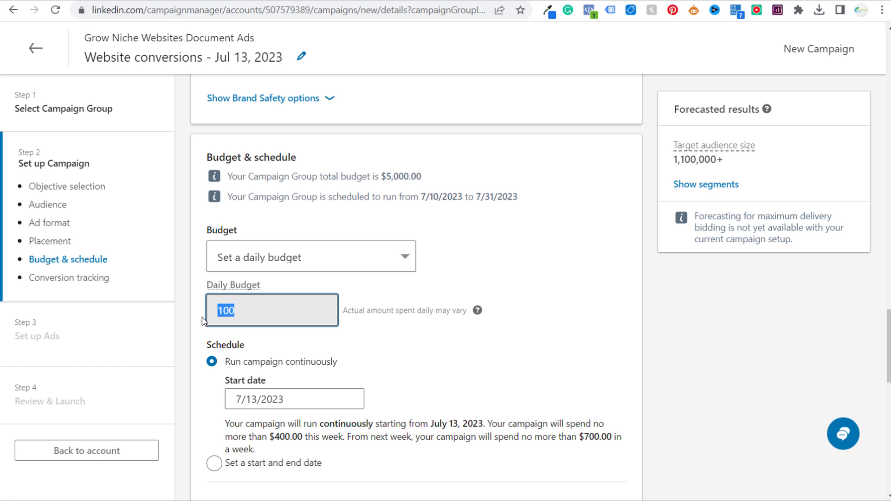
type("5")
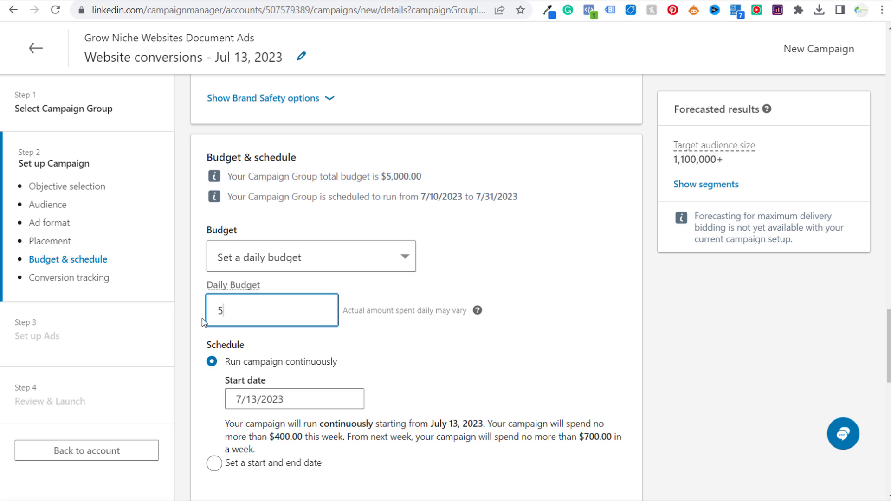
type("0.00")
left_click(528, 339)
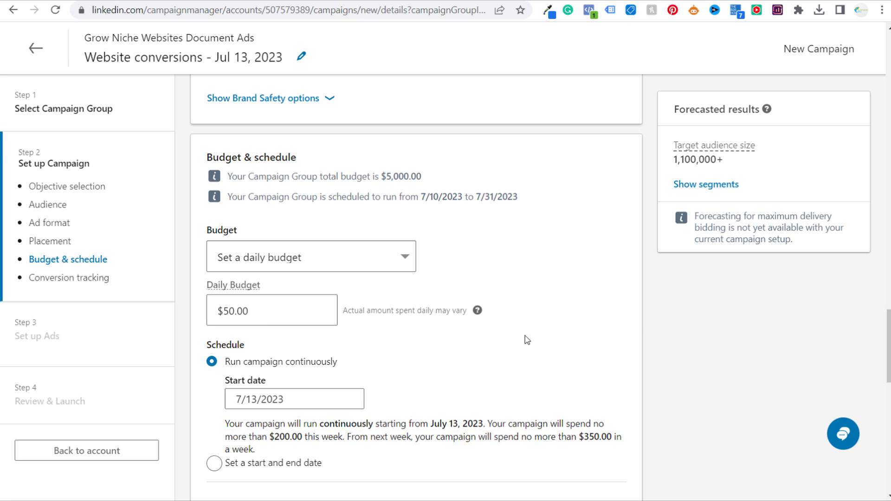
left_click(268, 312)
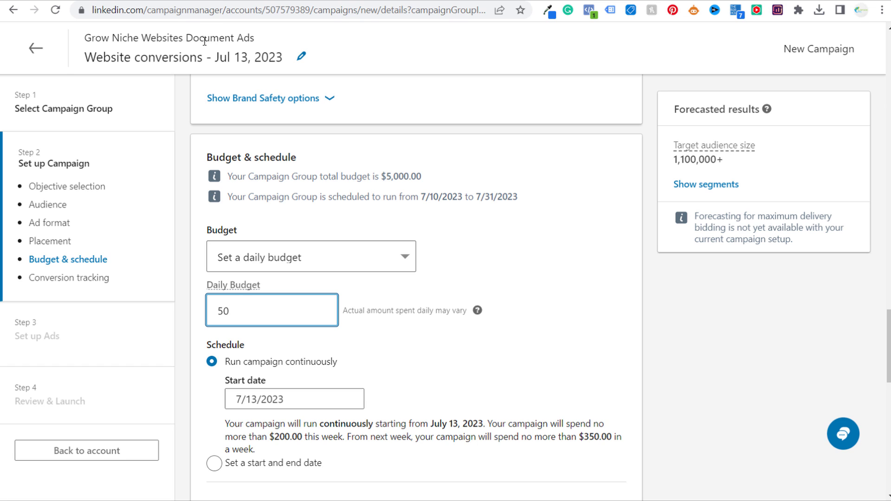
Step: Review the campaign's objective, audience, ad format, placement and bidding strategy settings
left_click_drag(883, 339, 884, 65)
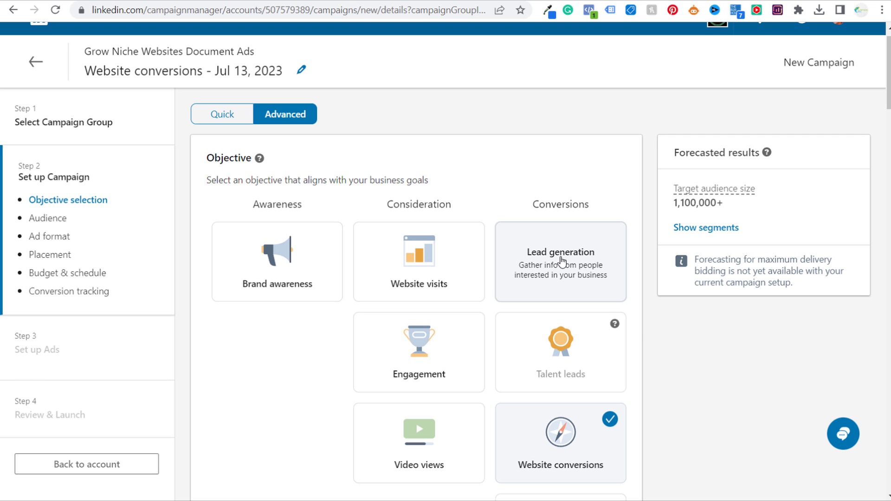
scroll(613, 327, "down", 3)
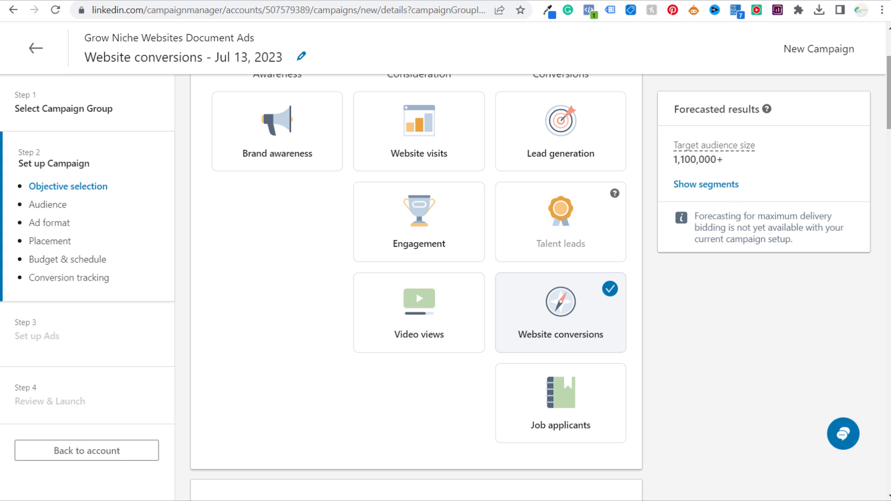
scroll(416, 278, "down", 12)
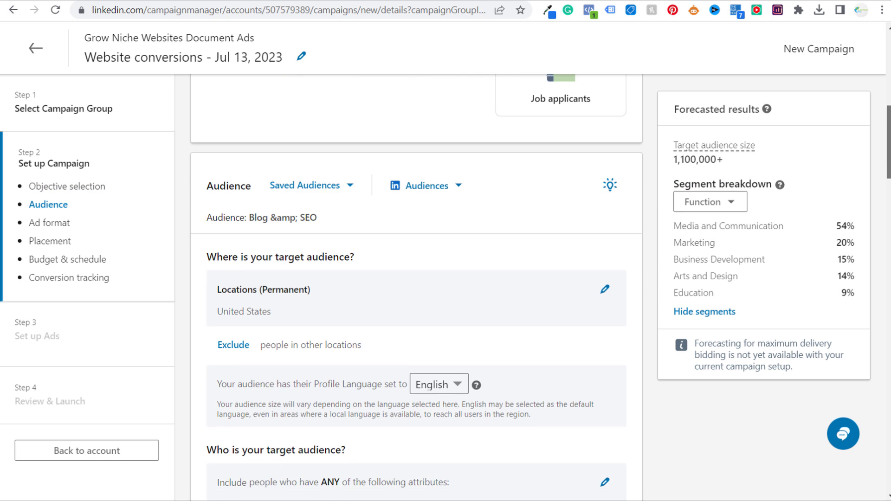
scroll(416, 279, "down", 2)
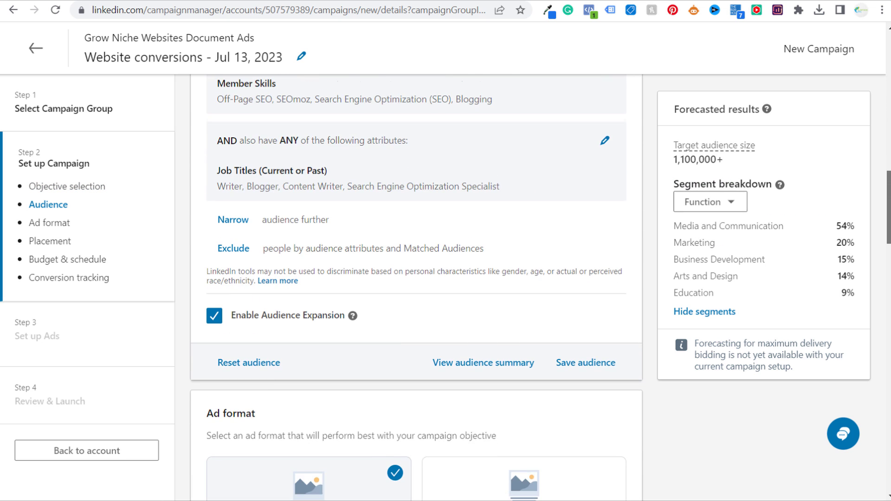
scroll(859, 297, "down", 10)
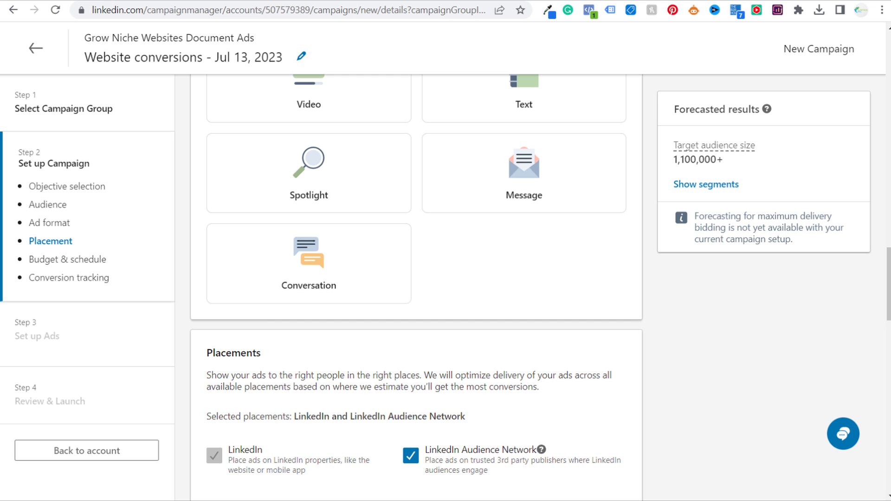
left_click_drag(889, 282, 889, 360)
left_click(137, 166)
scroll(408, 281, "down", 5)
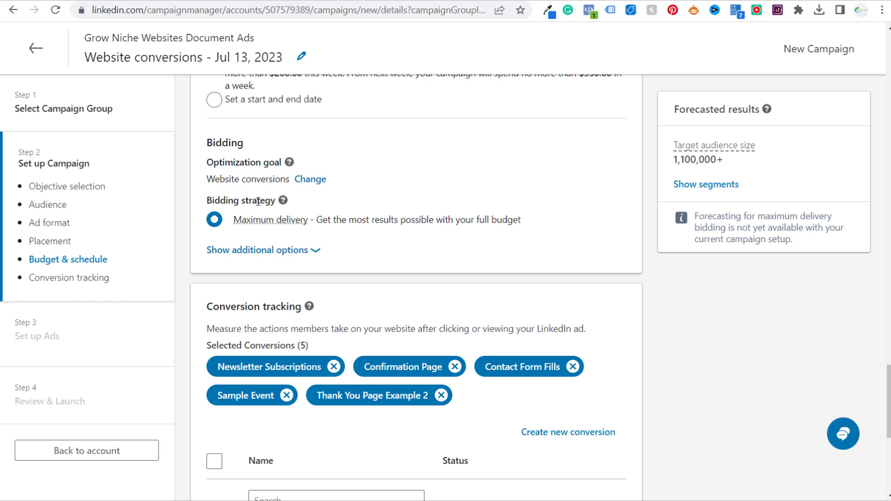
left_click_drag(216, 198, 265, 200)
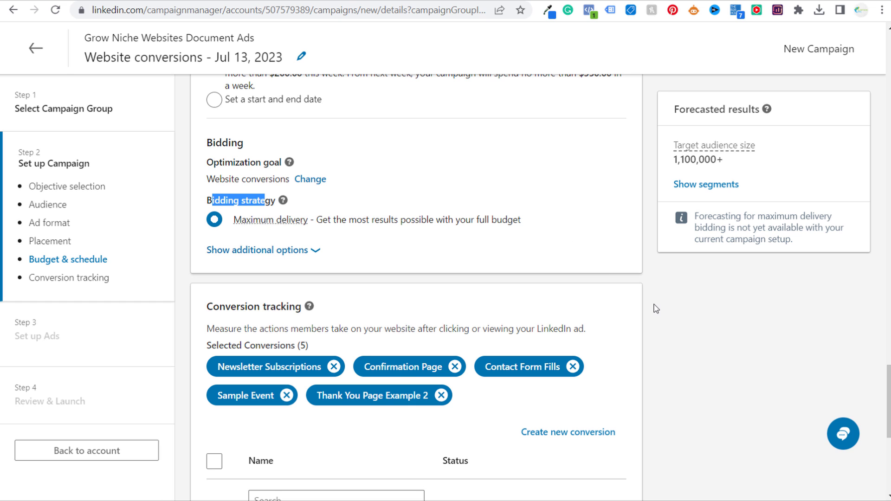
Step: Check the ebook landing page's sign-up form, and leave only Thank You Page Example 2 among the campaign's selected conversions
scroll(645, 297, "down", 3)
left_click(226, 1)
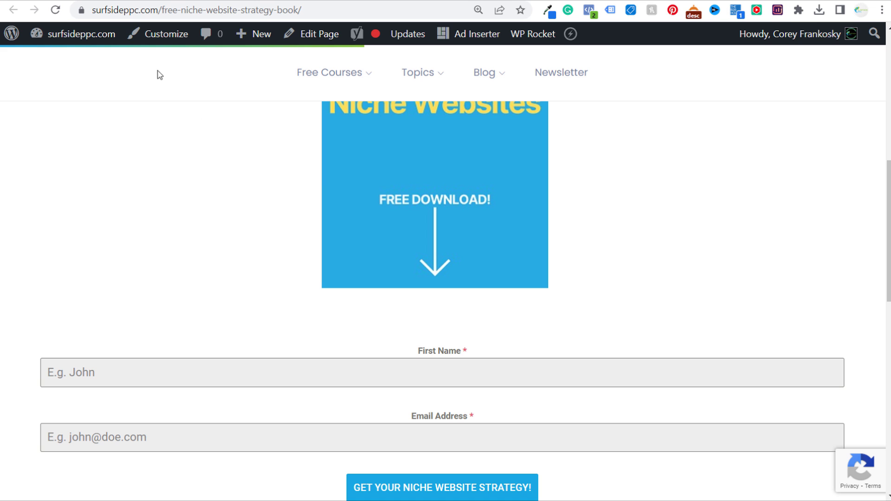
left_click(121, 2)
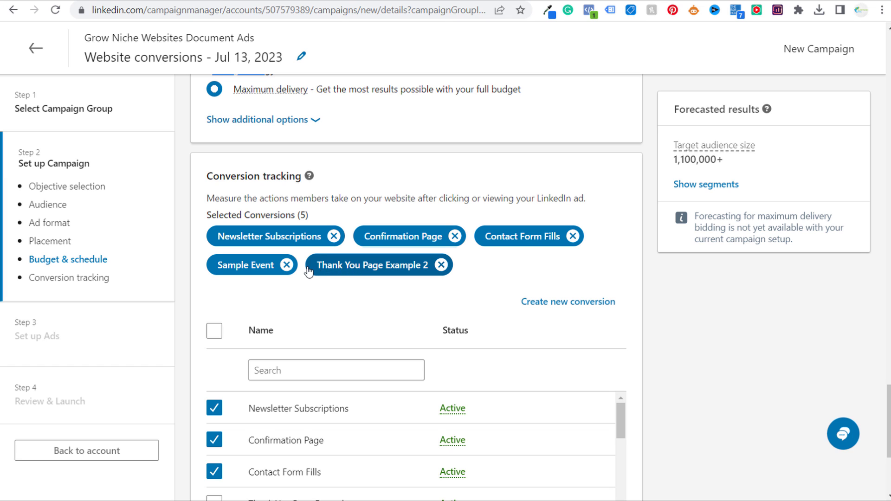
left_click(286, 265)
left_click(334, 237)
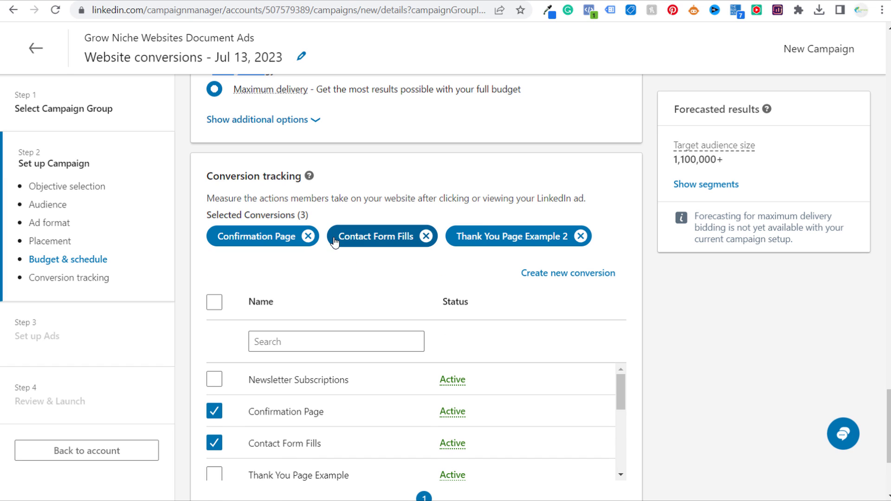
left_click(308, 236)
left_click(305, 236)
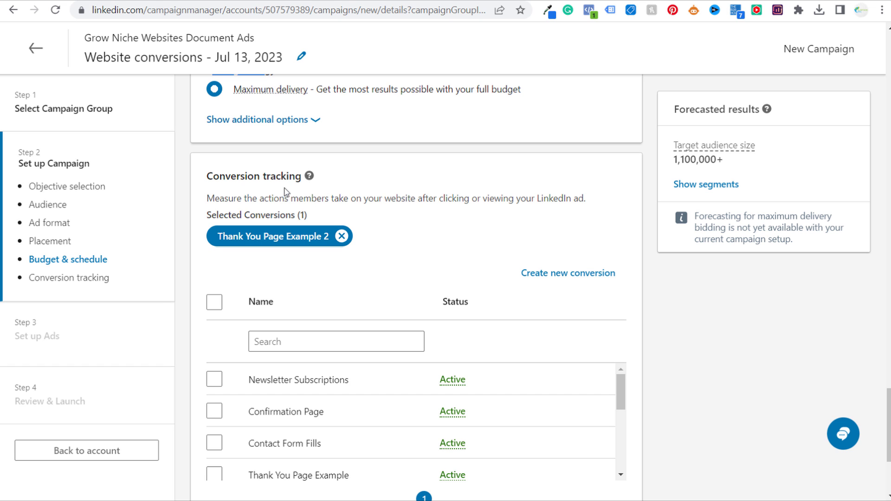
Step: Save the campaign setup with its objective and ad format, and start creating new ads for it
scroll(706, 314, "down", 4)
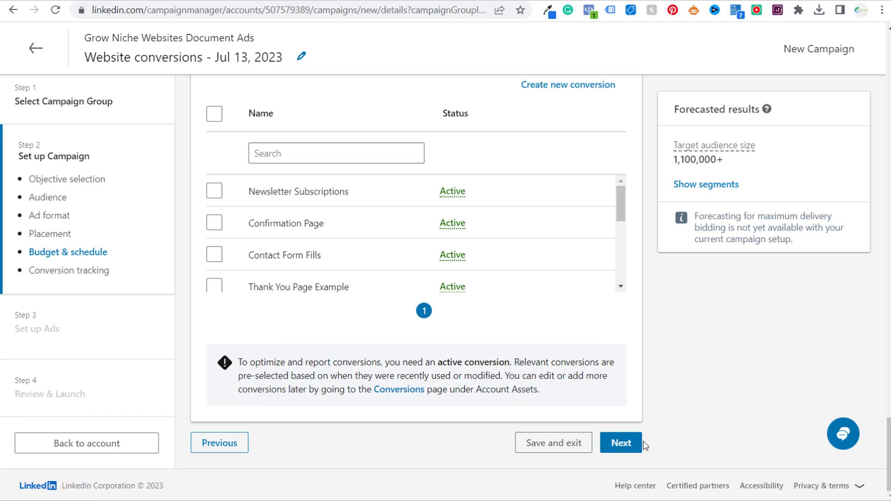
left_click(622, 443)
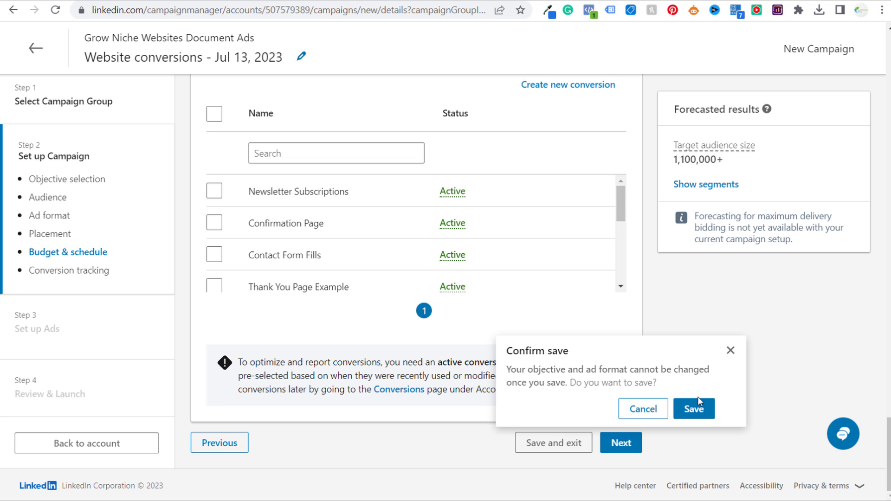
left_click(704, 409)
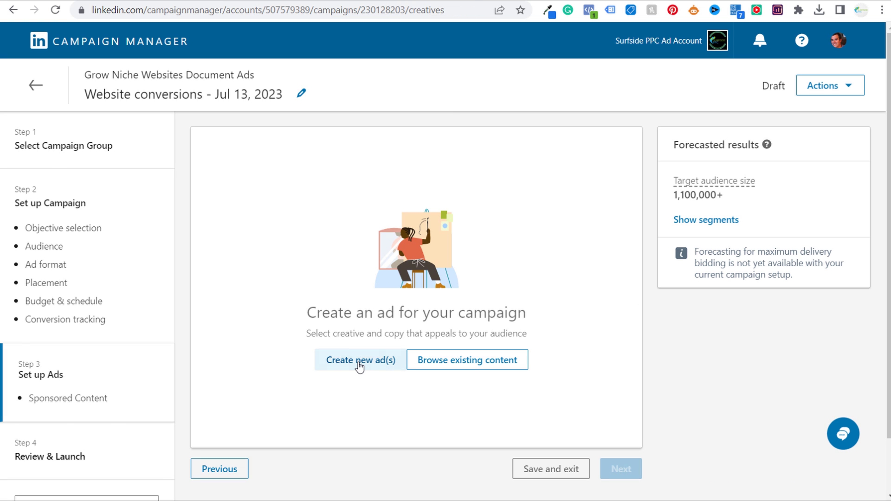
left_click(360, 368)
Step: Look over the new image ad form's multiple-image option and its headline, description and call-to-action fields
scroll(314, 335, "down", 3)
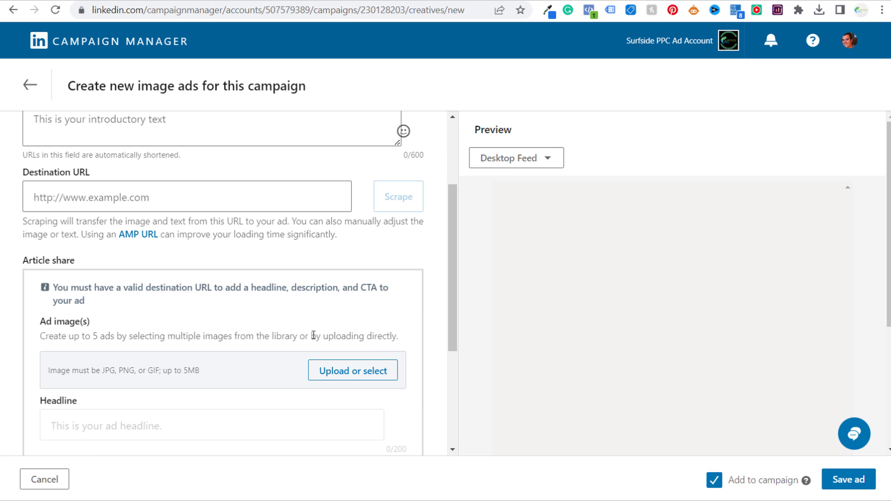
left_click_drag(77, 337, 175, 337)
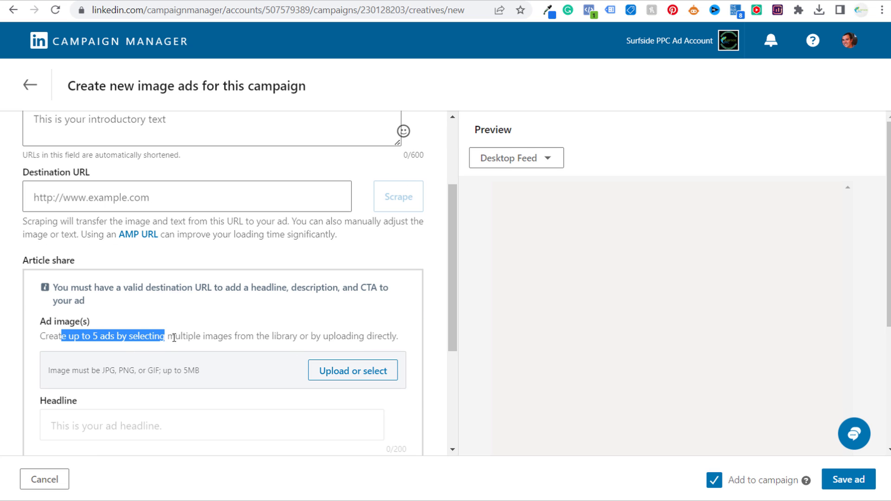
left_click(208, 338)
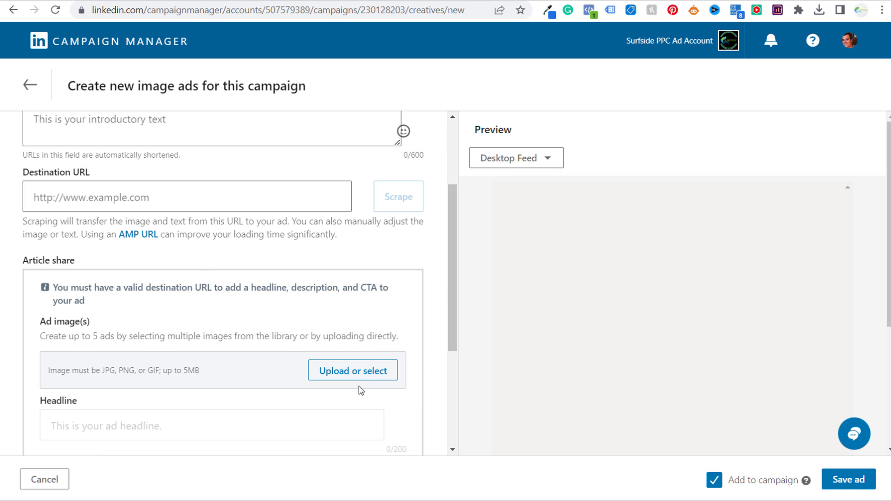
scroll(361, 390, "down", 4)
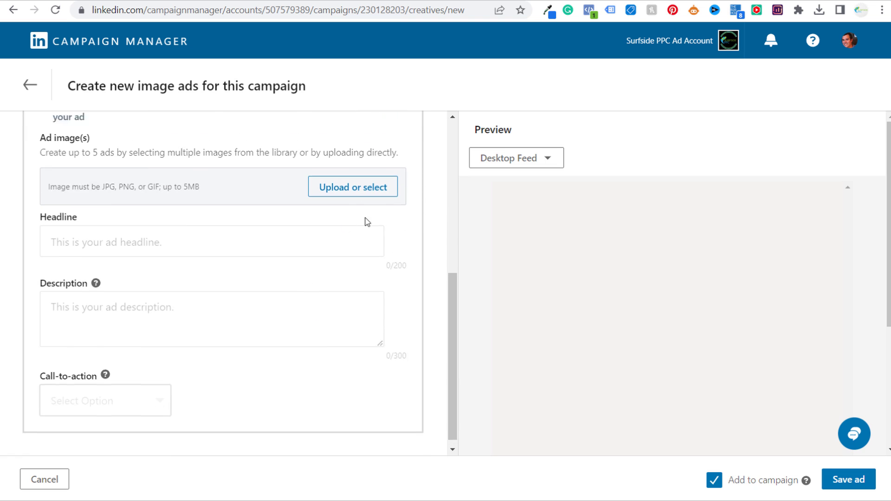
Step: Review the images chosen for Ads 1 to 5, looking at the How To Grow Your Niche Website Fast PDF in between
scroll(65, 188, "down", 3)
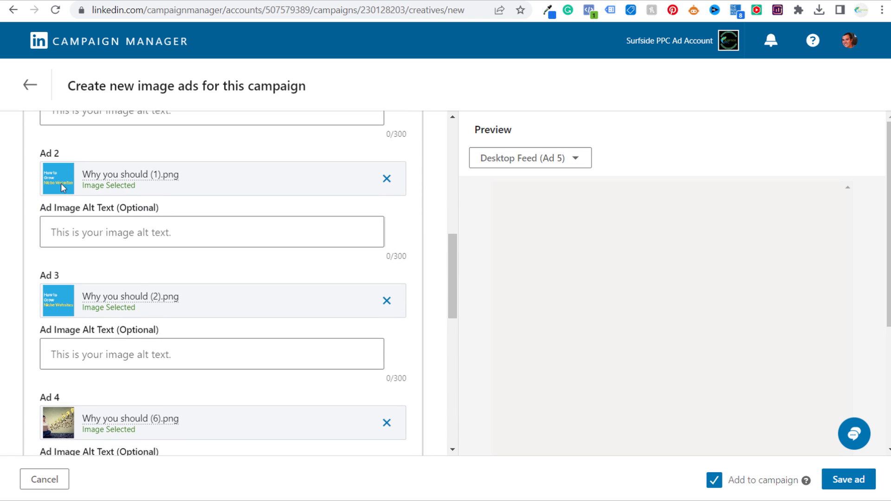
scroll(63, 187, "down", 1)
scroll(61, 209, "up", 3)
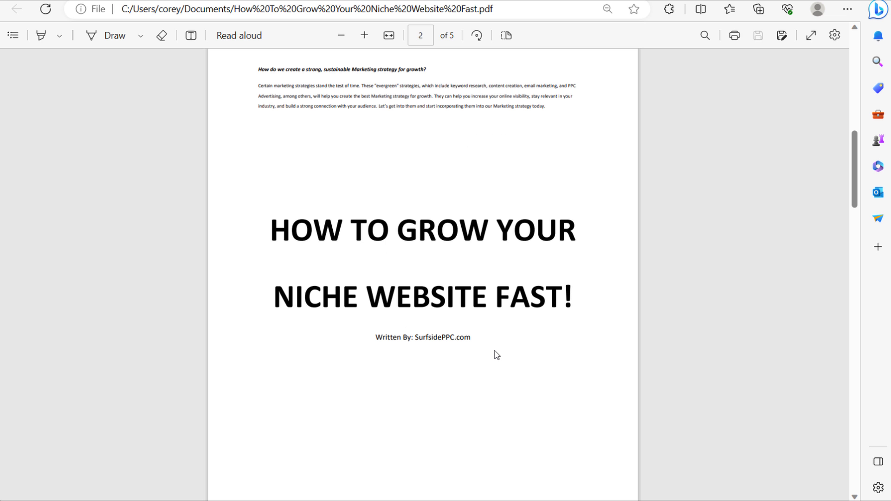
scroll(460, 247, "up", 10)
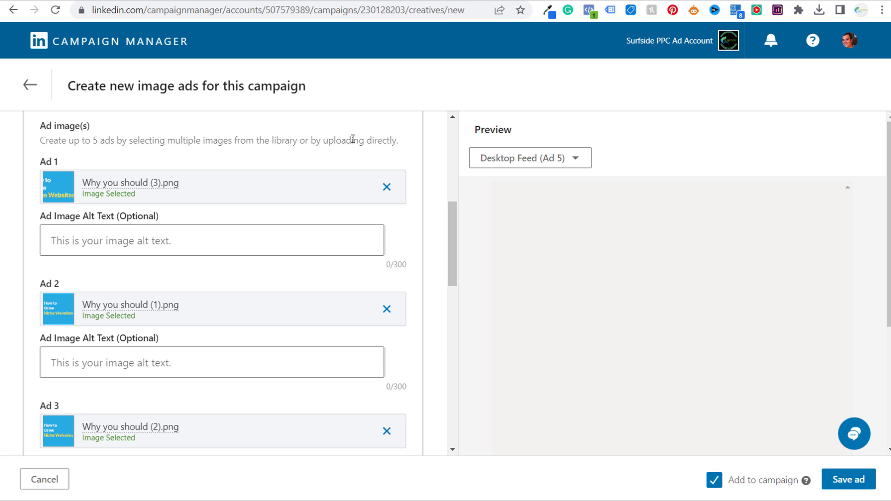
scroll(193, 308, "down", 5)
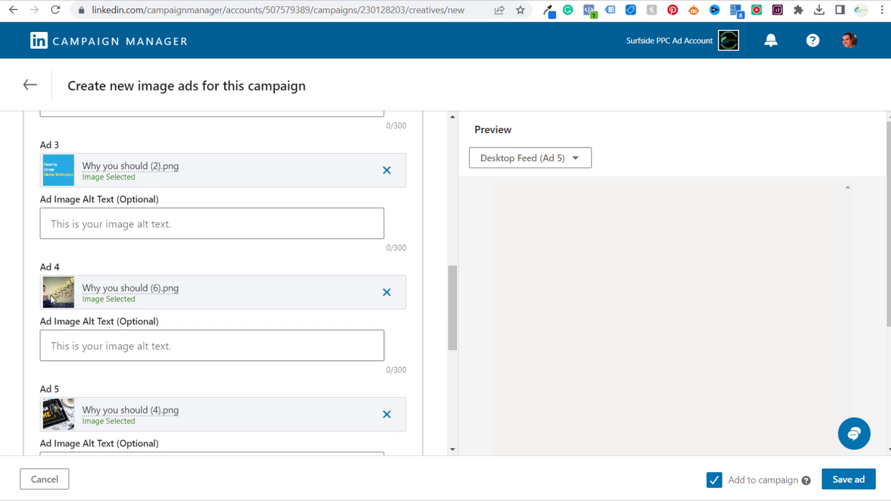
scroll(70, 341, "down", 3)
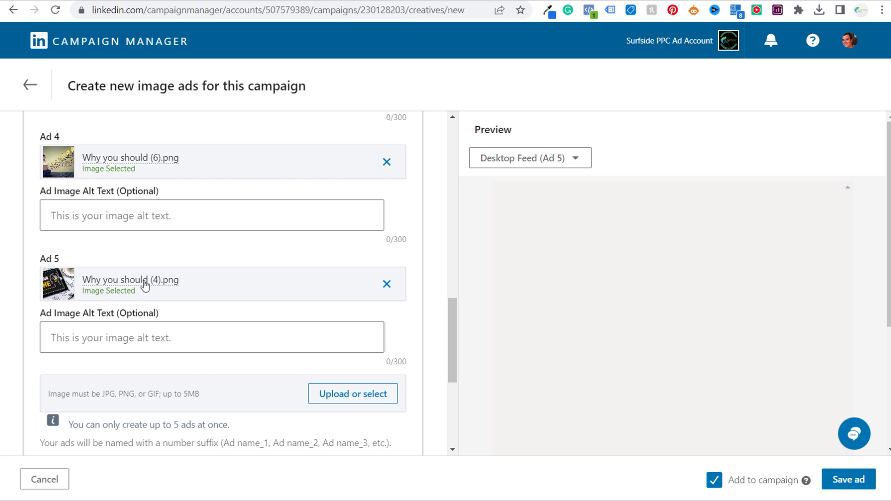
scroll(149, 261, "up", 8)
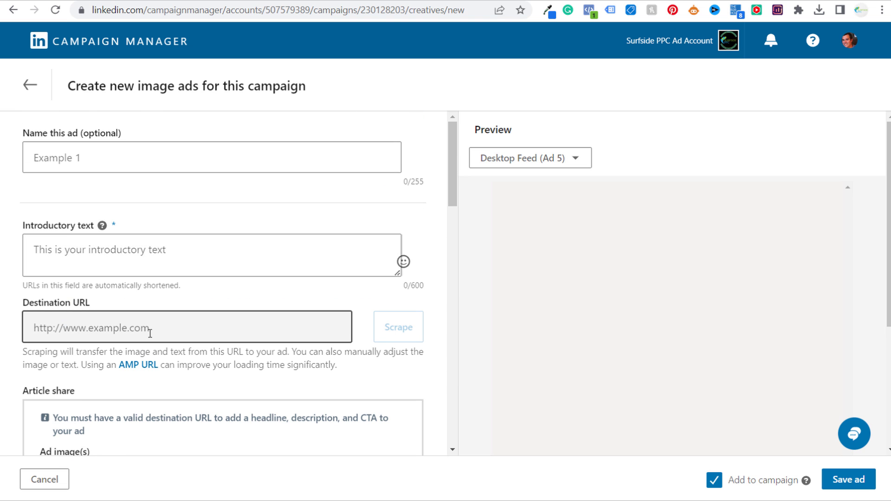
key("ctrl+Tab")
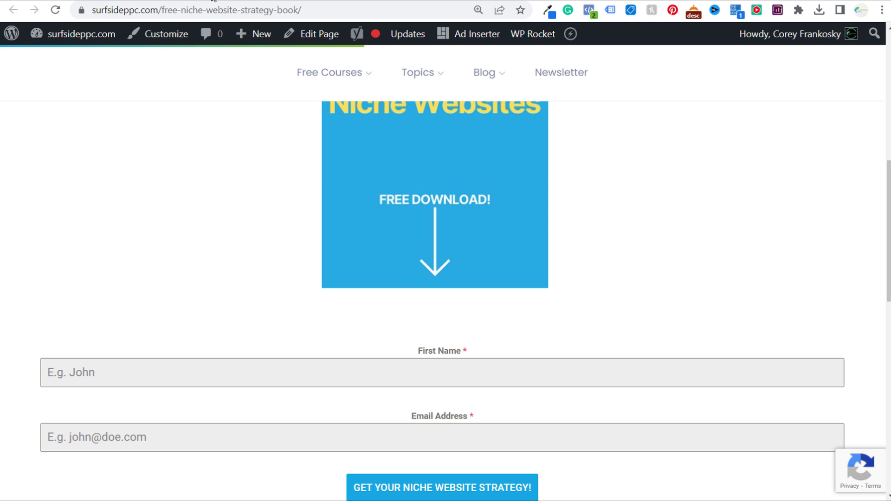
left_click(209, 10)
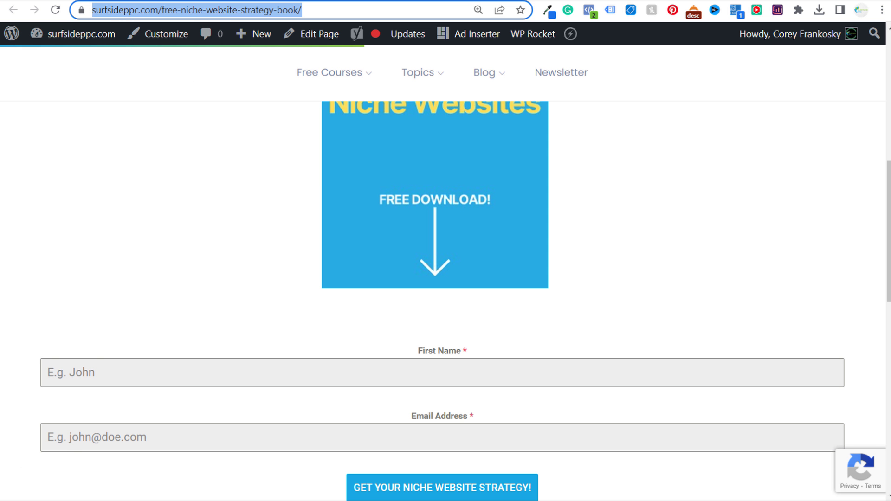
key("ctrl+c")
key("ctrl+shift+Tab")
left_click(126, 323)
key("ctrl+v")
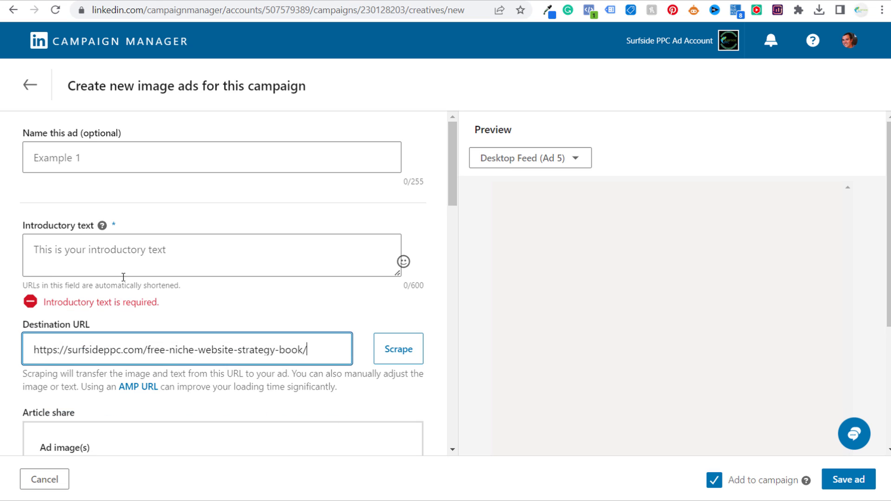
Step: Enter the introductory text "Struggling With Your Niche Website? Grow Your Traffic and Supercharge Your Revenue with our FREE eBook!"
left_click(191, 270)
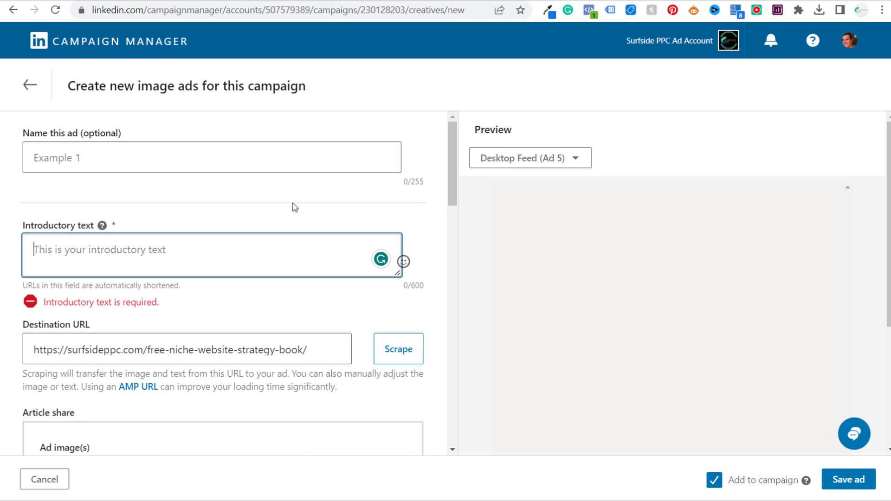
key("ctrl+v")
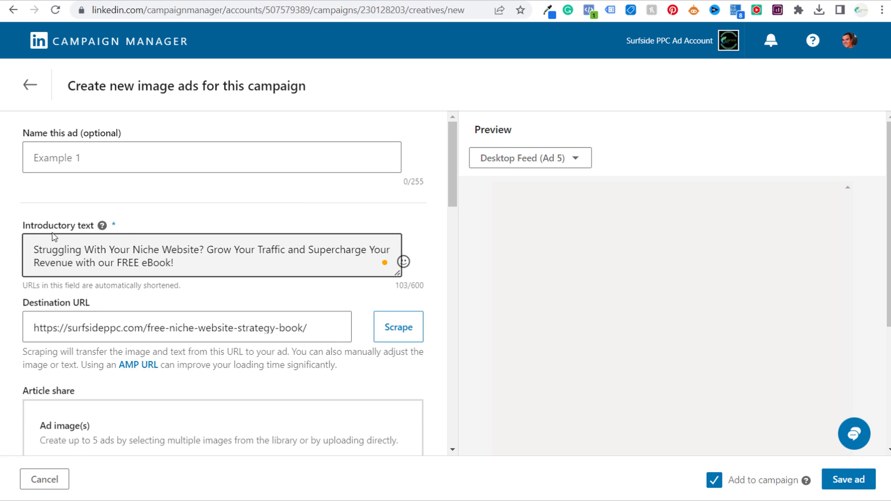
Step: Name the ad SingleImageNicheWebsiteAd_1
left_click_drag(36, 250, 331, 247)
left_click(268, 269)
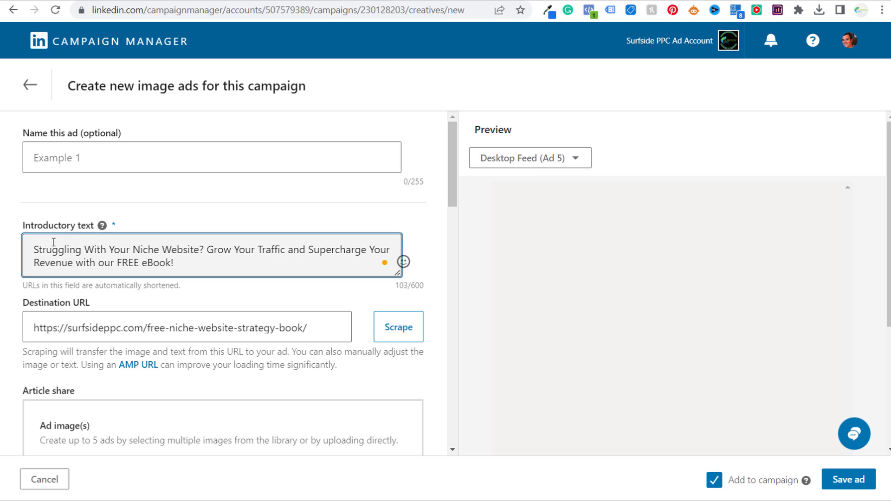
left_click(106, 163)
key("ctrl+v")
Step: Fill in the headline "Free Niche Website Strategy eBook" and the description promoting the free eBook, and set the call-to-action to Download
left_click_drag(448, 139, 458, 219)
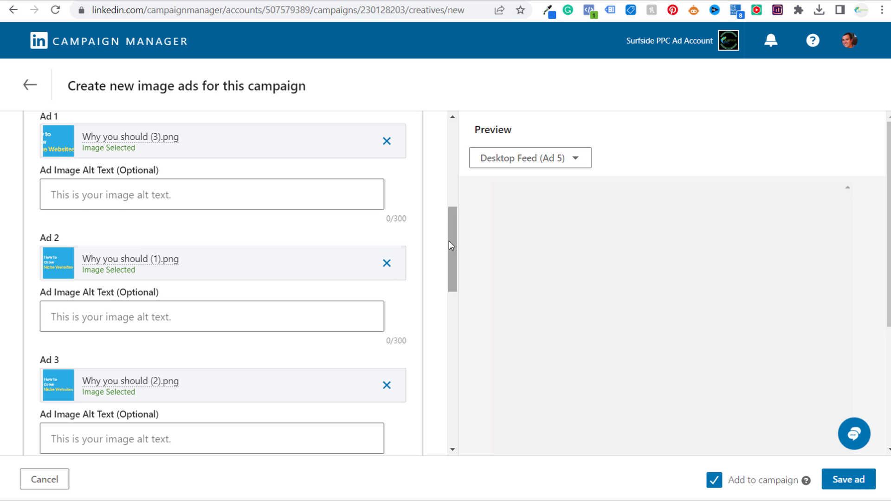
left_click_drag(449, 242, 455, 387)
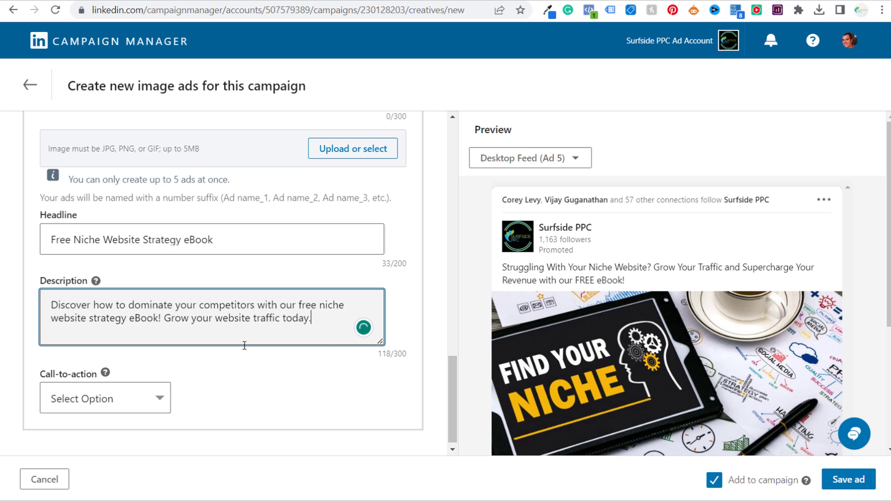
left_click(143, 393)
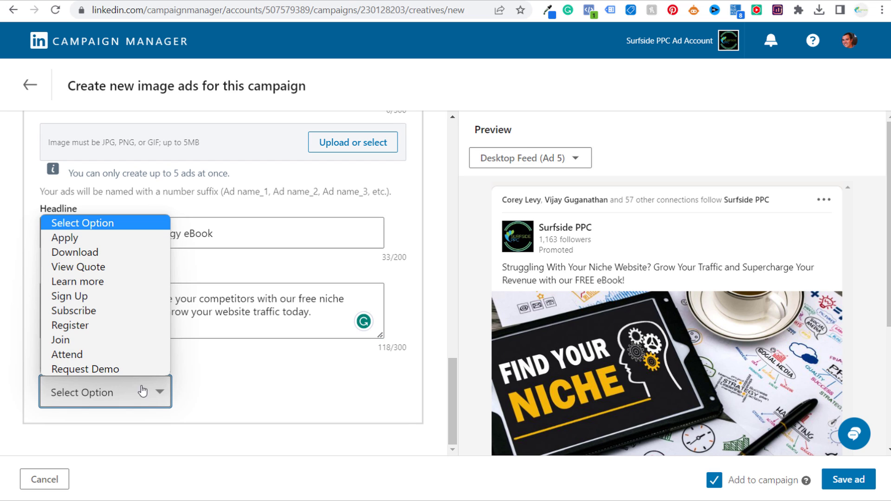
left_click(92, 258)
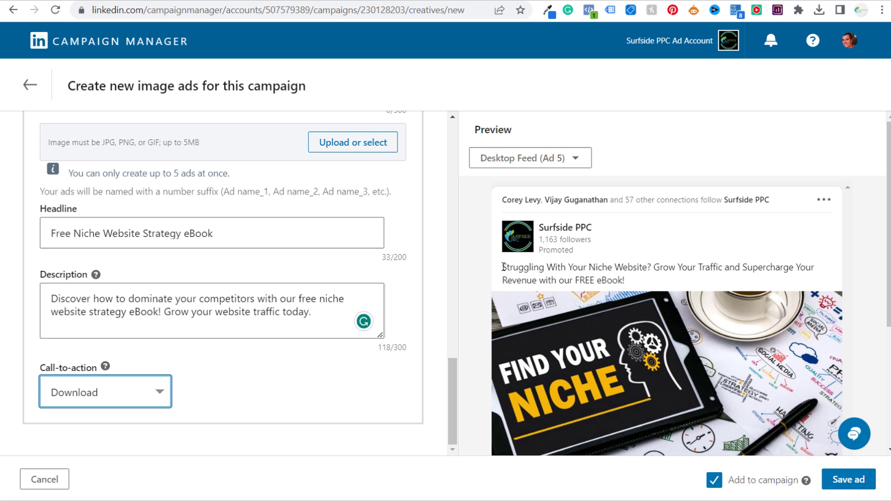
Step: Check the Desktop Feed preview of Ad 5, from its introductory text down to the headline and Download link
left_click_drag(504, 267, 644, 269)
left_click(656, 284)
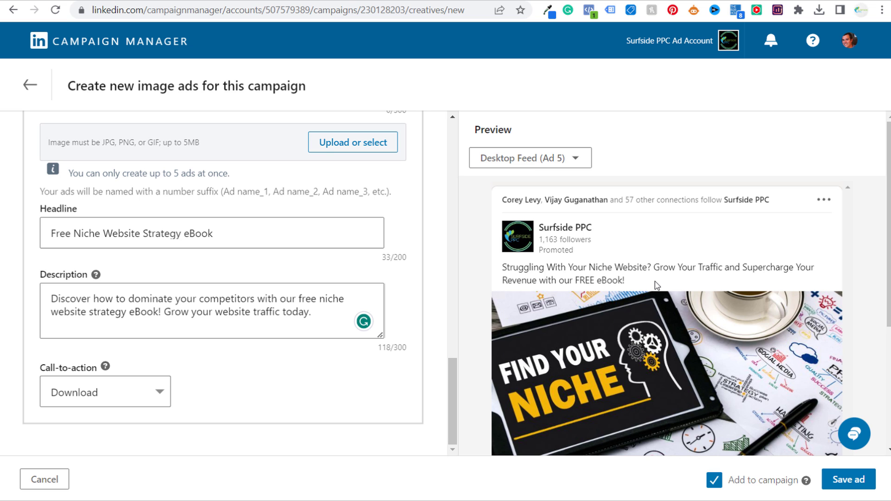
scroll(884, 214, "down", 3)
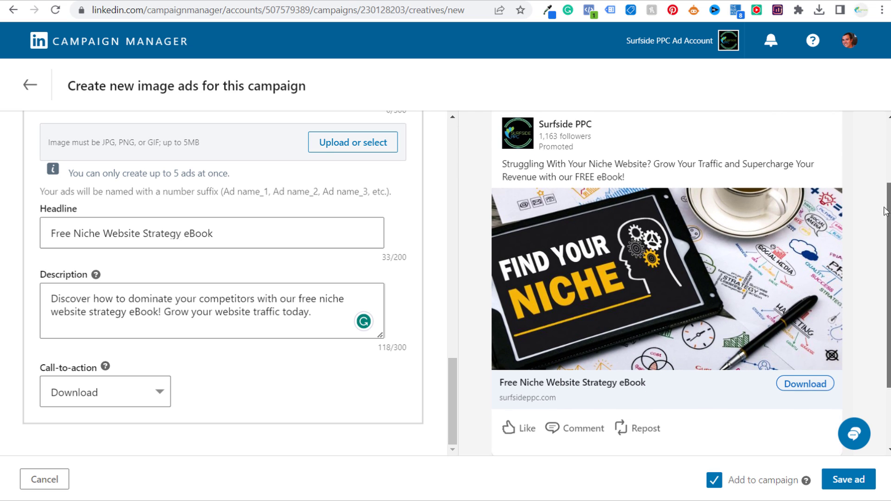
scroll(885, 214, "up", 1)
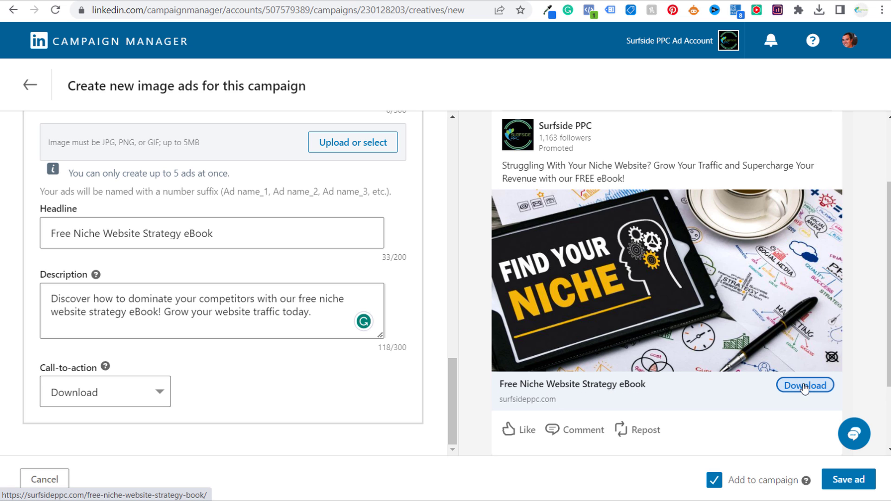
scroll(733, 344, "up", 3)
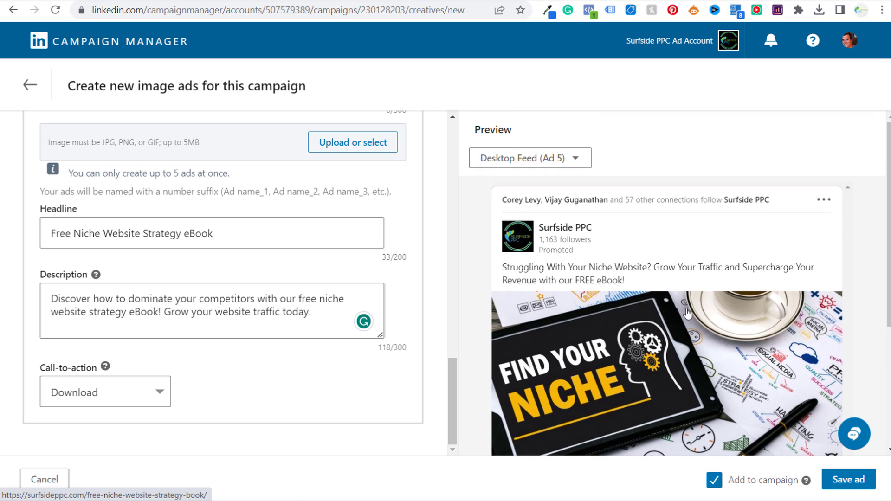
Step: Preview Ad 1 as it appears in the Desktop Feed
left_click(578, 167)
left_click(511, 228)
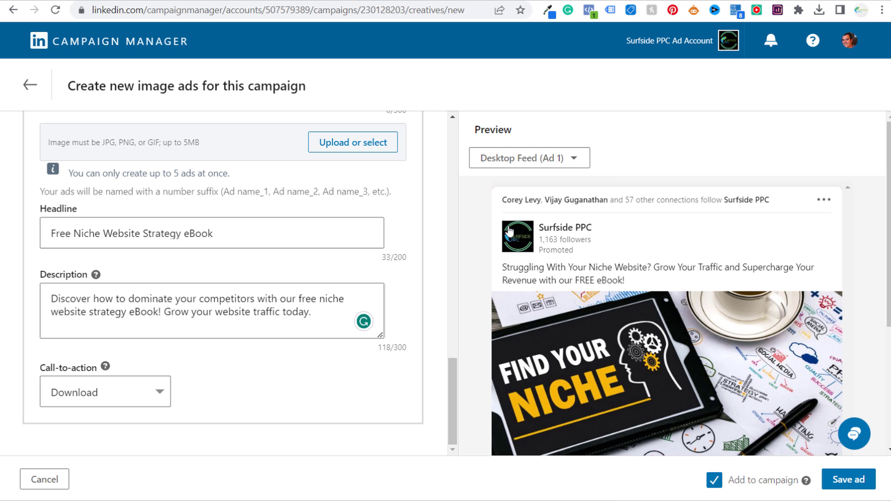
scroll(673, 161, "down", 2)
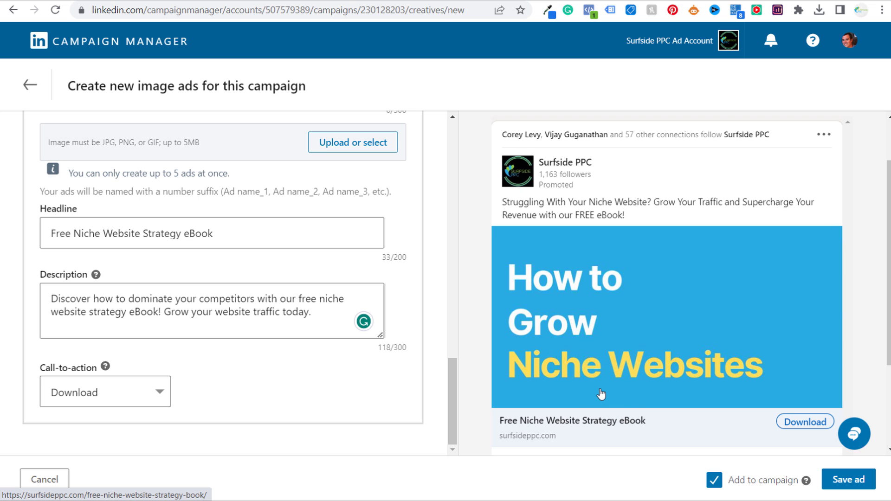
scroll(601, 394, "up", 2)
Step: Preview Ad 2 as it appears in the Mobile Feed, down to its headline and call-to-action
left_click(578, 159)
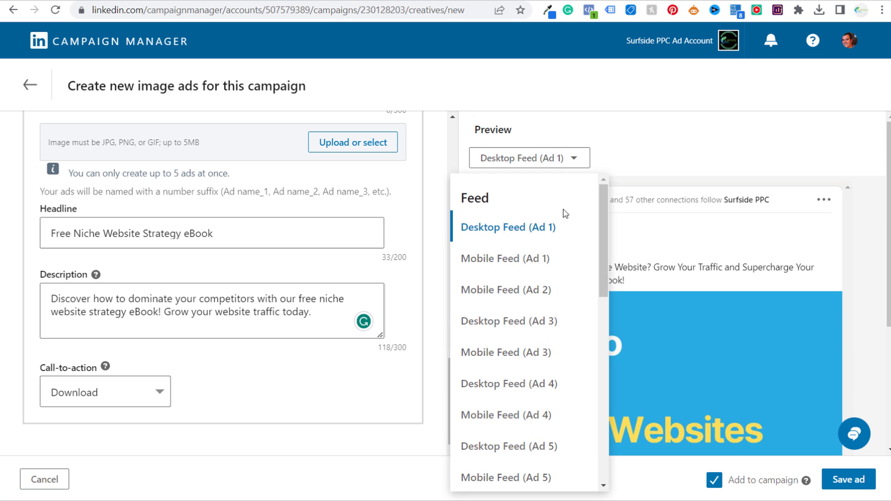
left_click(501, 280)
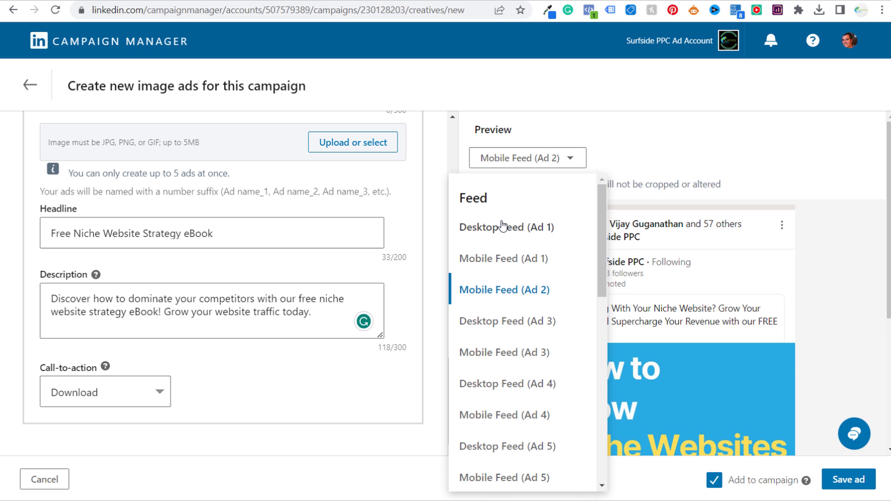
left_click(529, 284)
scroll(510, 273, "down", 1)
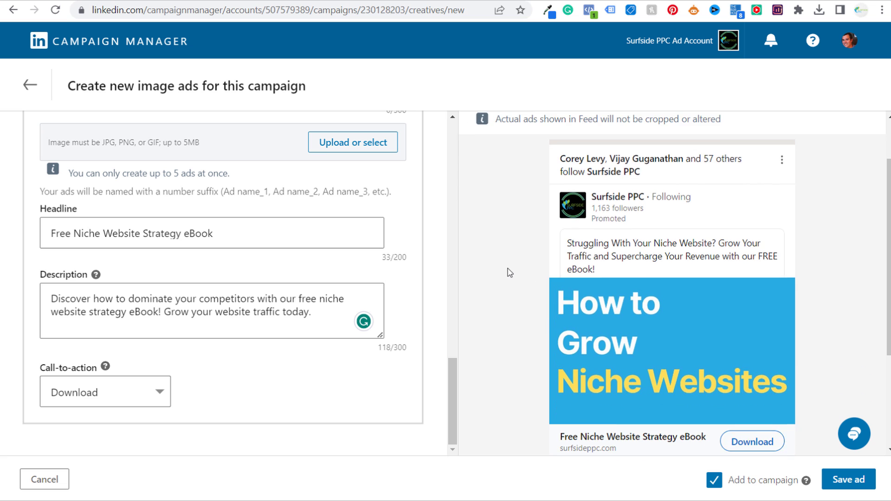
scroll(522, 271, "down", 1)
scroll(650, 237, "down", 1)
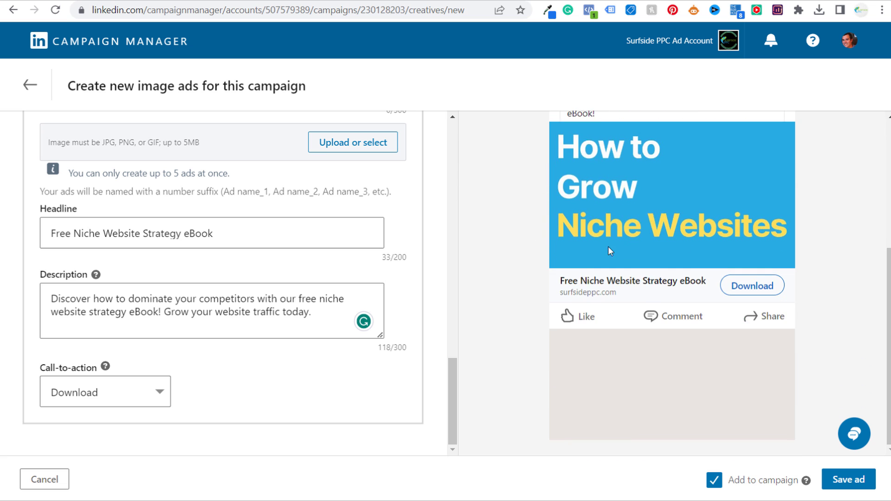
scroll(608, 246, "up", 4)
Step: Preview Ad 3 as it appears in the Desktop Feed and examine its full image and headline
left_click(570, 160)
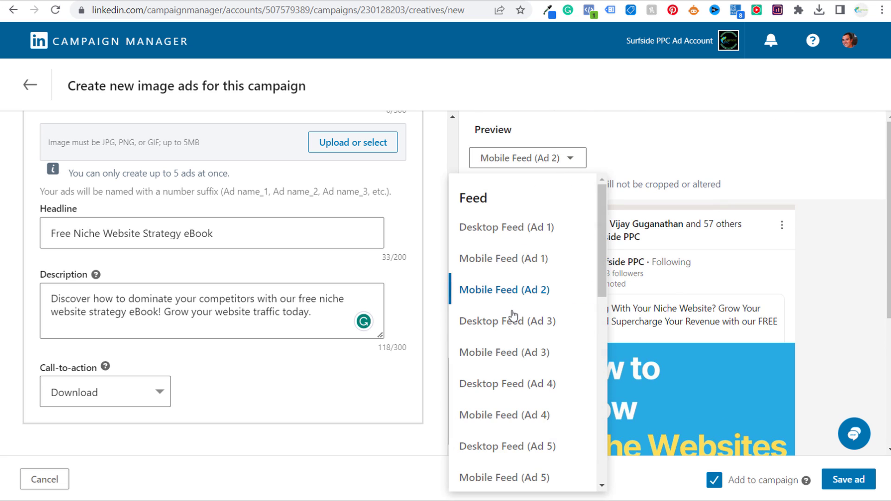
left_click(494, 319)
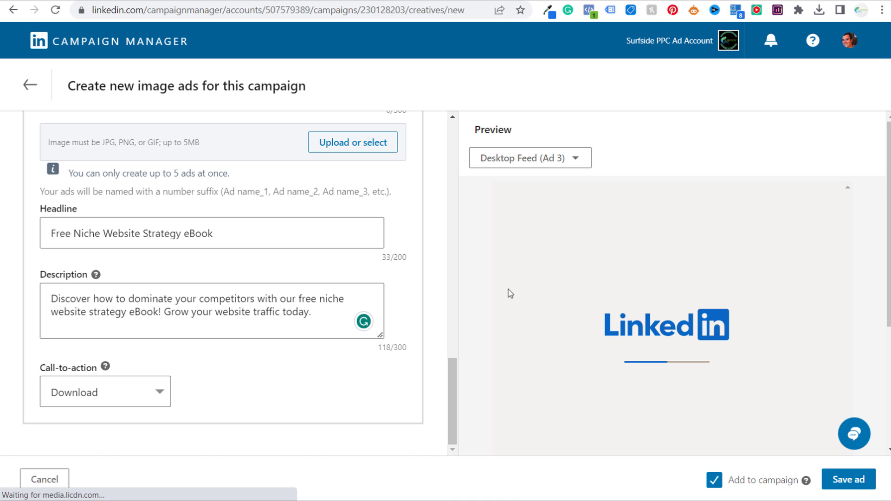
scroll(599, 242, "down", 2)
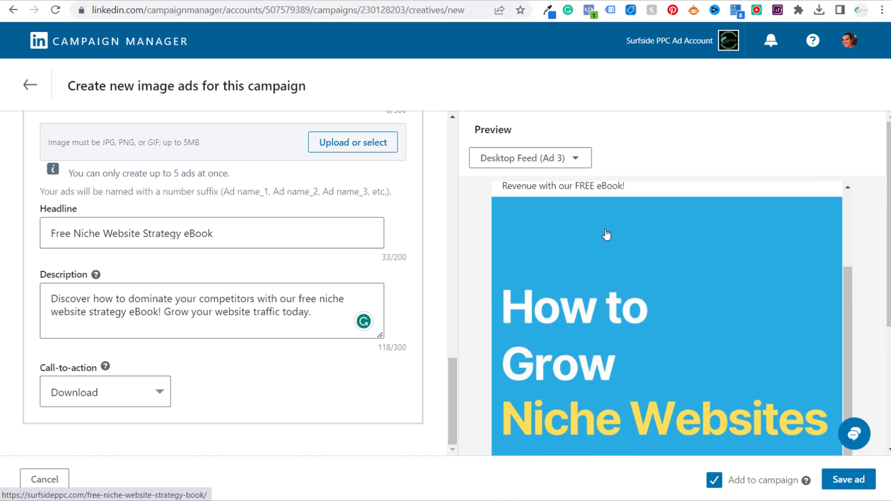
scroll(611, 247, "down", 4)
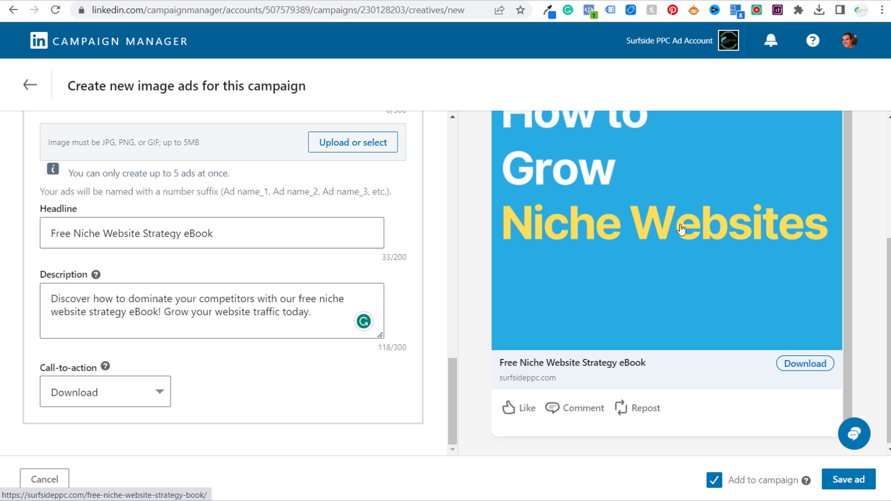
scroll(681, 227, "up", 5)
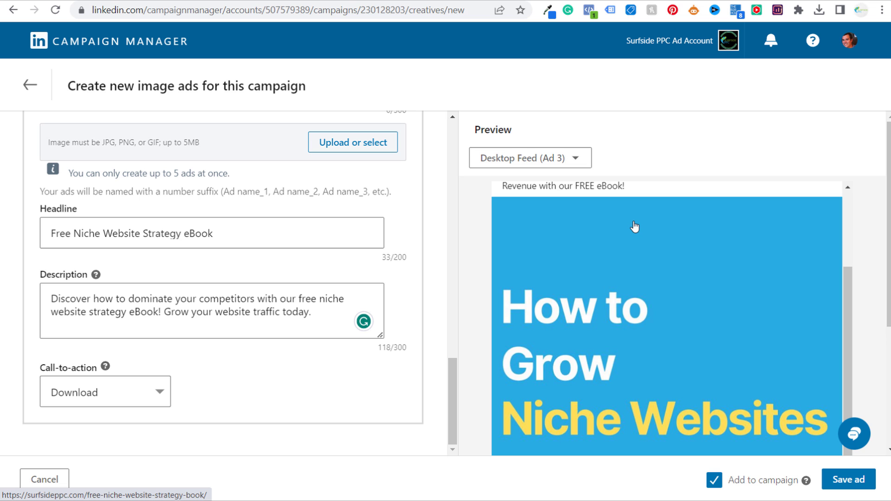
scroll(634, 229, "down", 3)
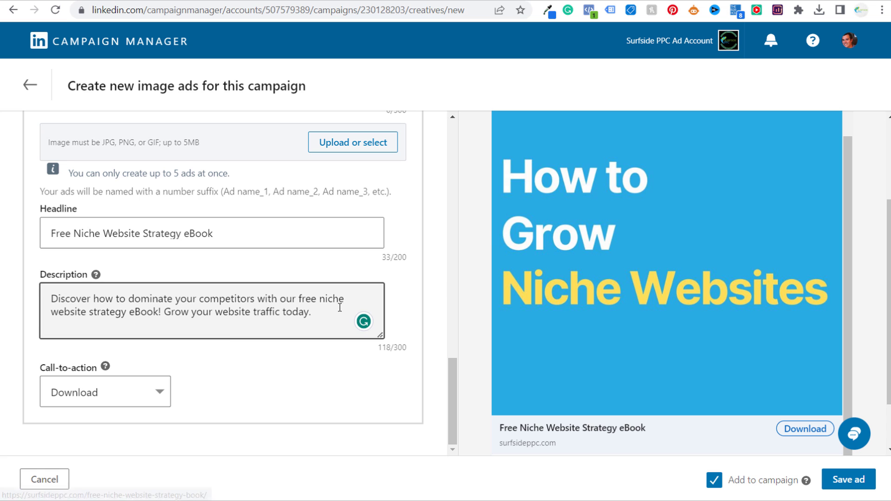
Step: Save the five image ads and add them to the campaign
scroll(380, 317, "up", 3)
scroll(381, 317, "up", 15)
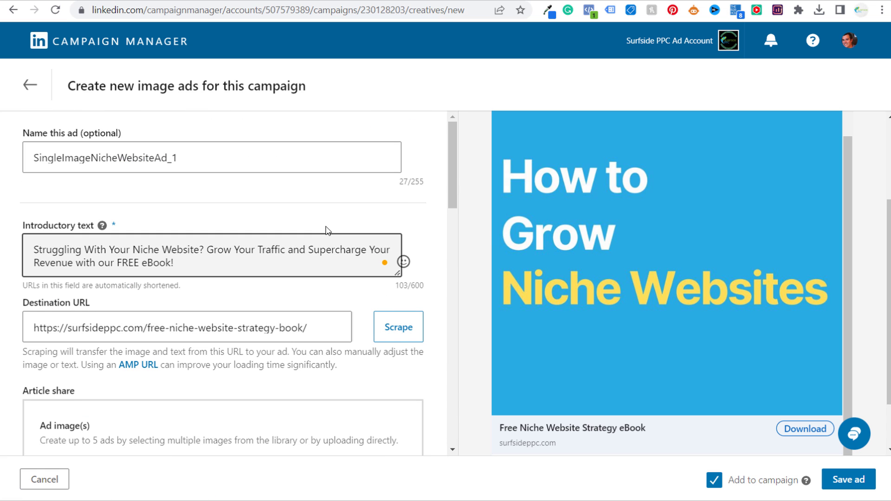
left_click(857, 483)
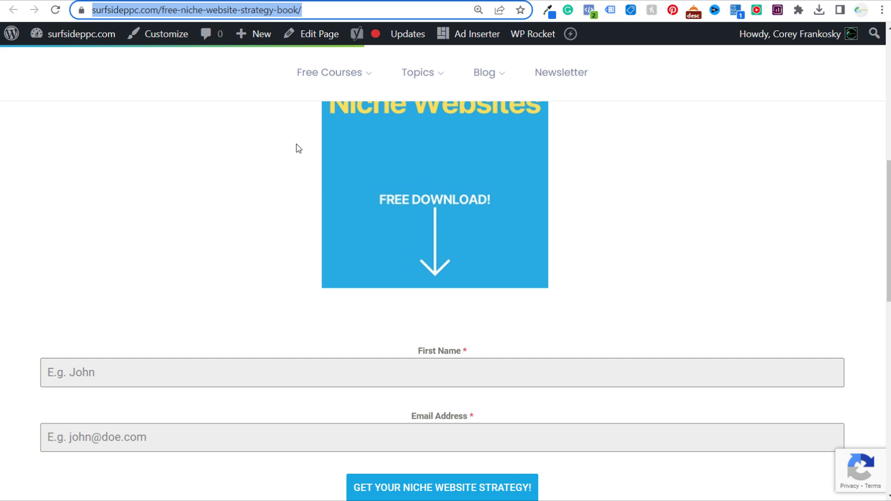
Step: Review the free niche website strategy book landing page, including its cover image and sign-up form
scroll(567, 269, "up", 4)
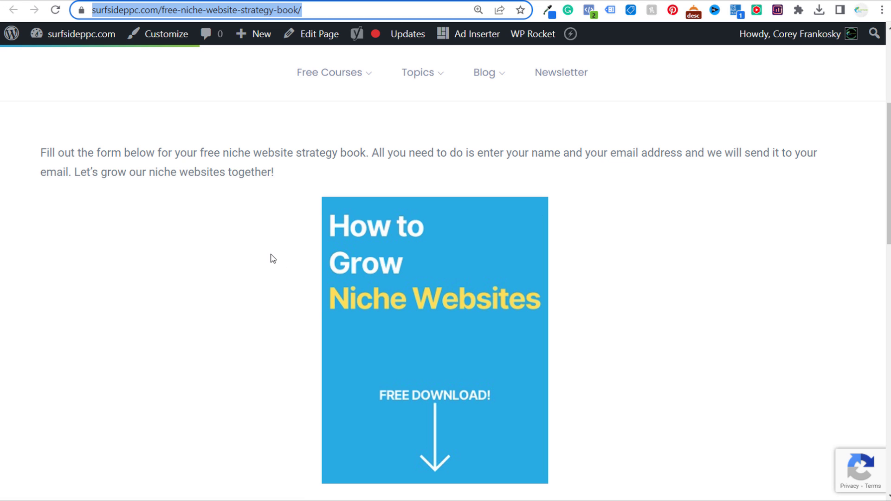
scroll(273, 259, "down", 4)
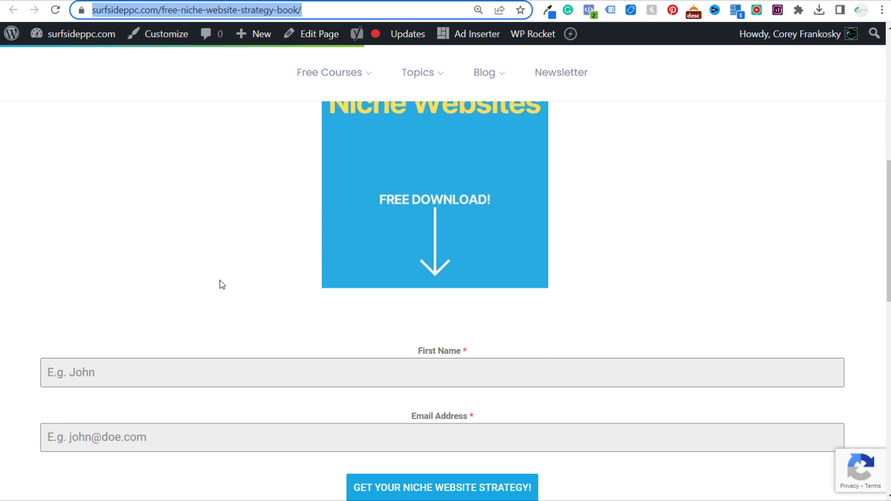
scroll(250, 154, "up", 1)
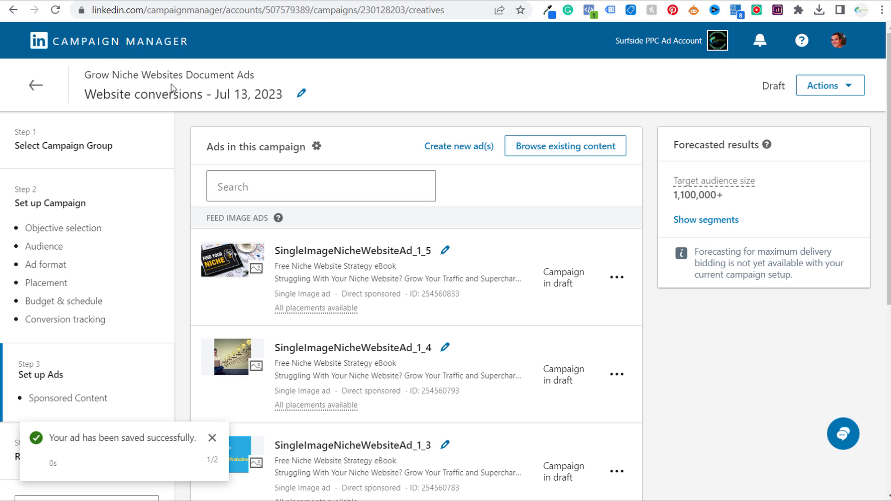
Step: Return to the campaign list and start a new Lead generation campaign in the Grow Niche Websites Document Ads group
left_click(36, 85)
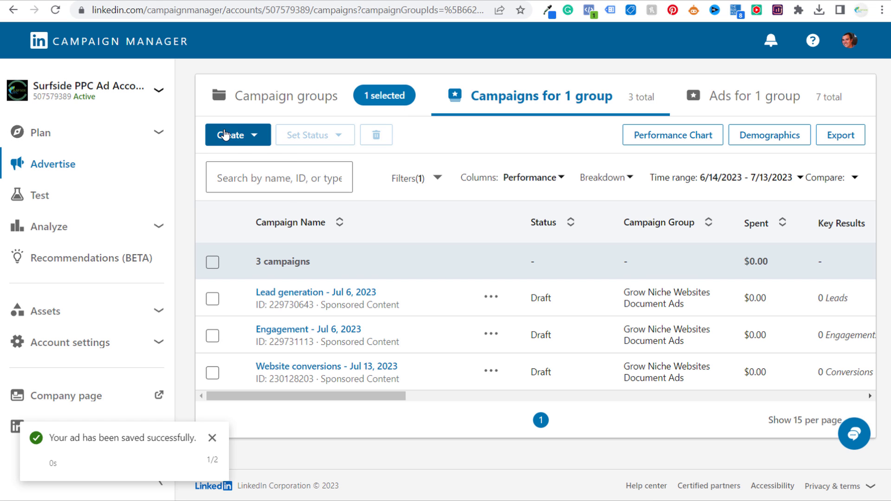
left_click(224, 135)
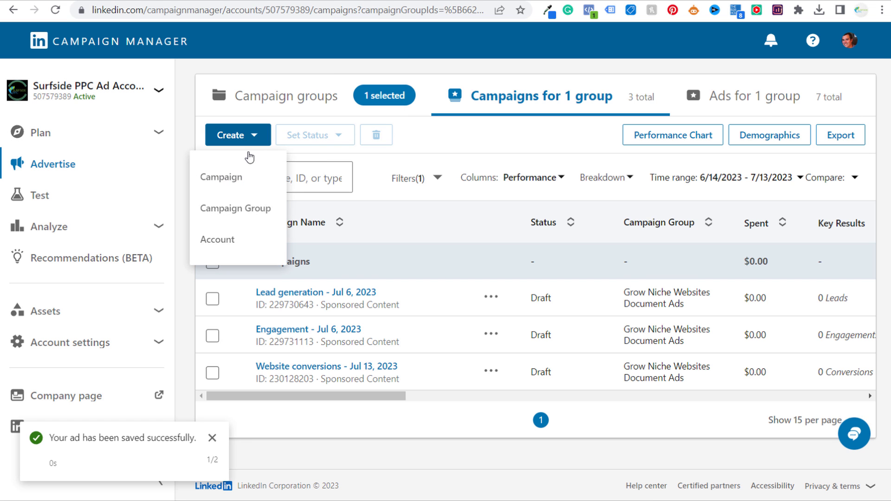
left_click(234, 179)
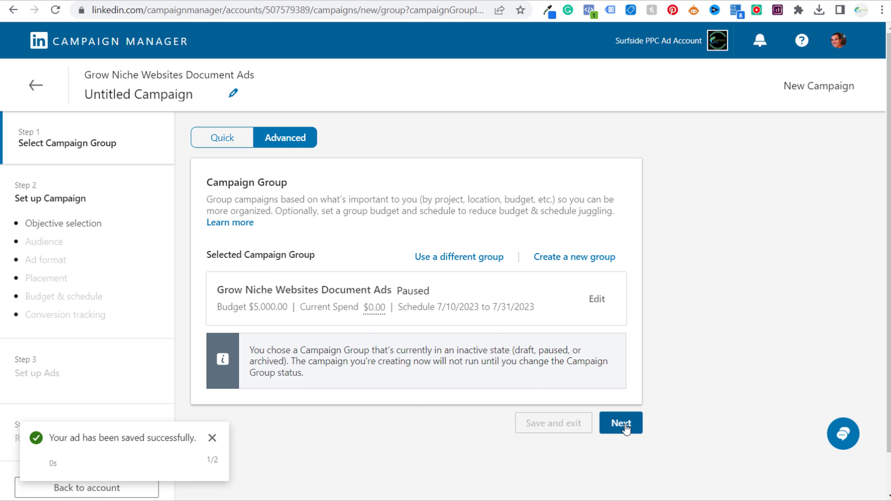
left_click(622, 423)
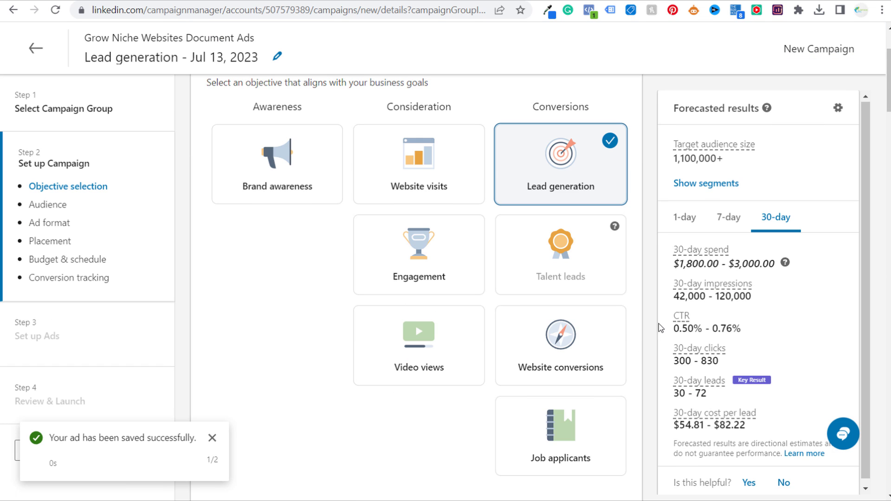
Step: Set the new campaign's ad format to Document and continue to its placement and budget settings
scroll(557, 320, "down", 12)
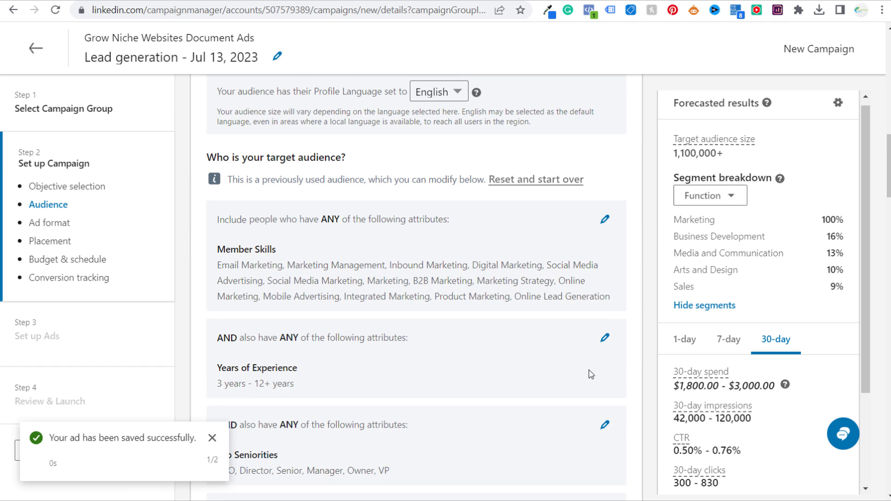
scroll(522, 301, "down", 10)
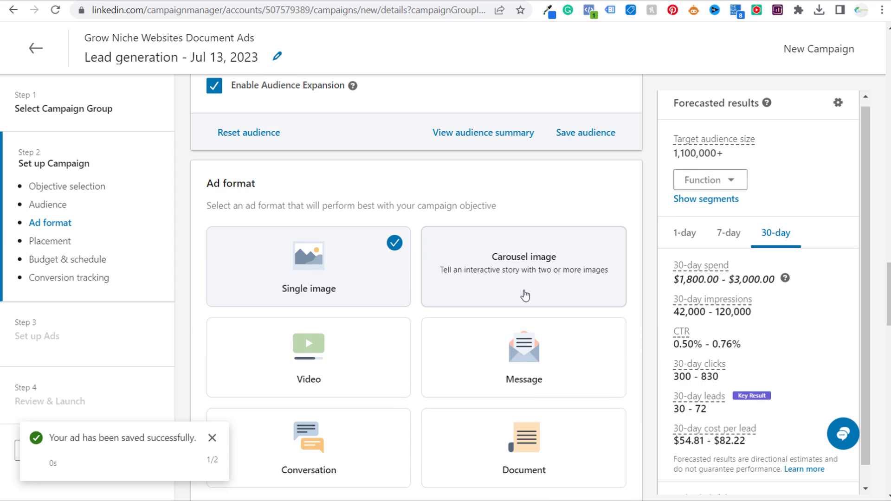
scroll(583, 201, "down", 1)
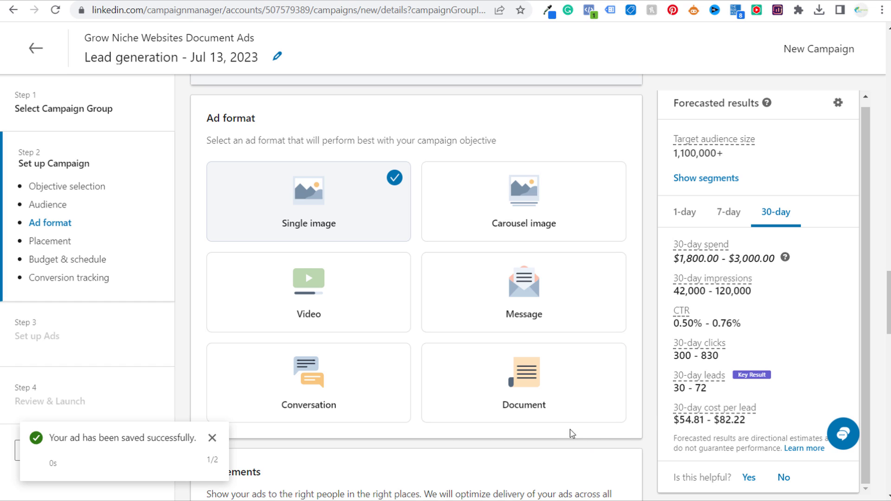
left_click(541, 388)
scroll(647, 221, "down", 4)
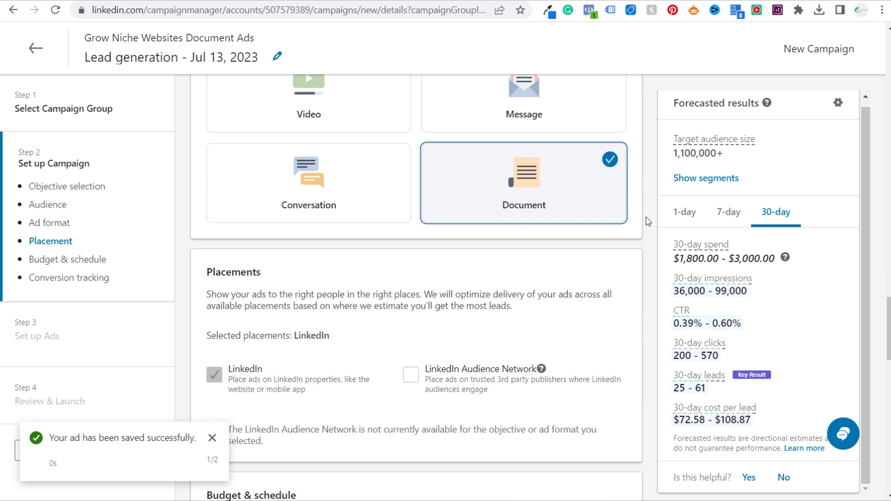
scroll(649, 221, "down", 4)
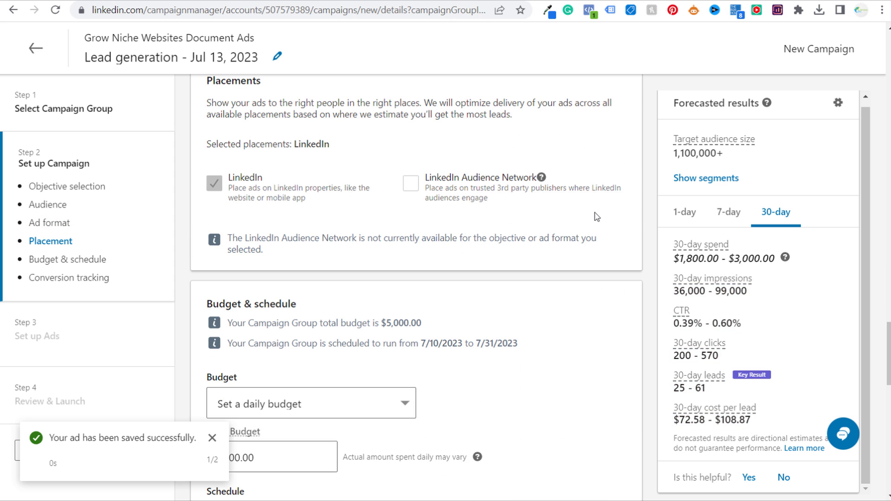
Step: Examine the LinkedIn and LinkedIn Audience Network placement options for the document ad campaign
left_click_drag(221, 144, 333, 145)
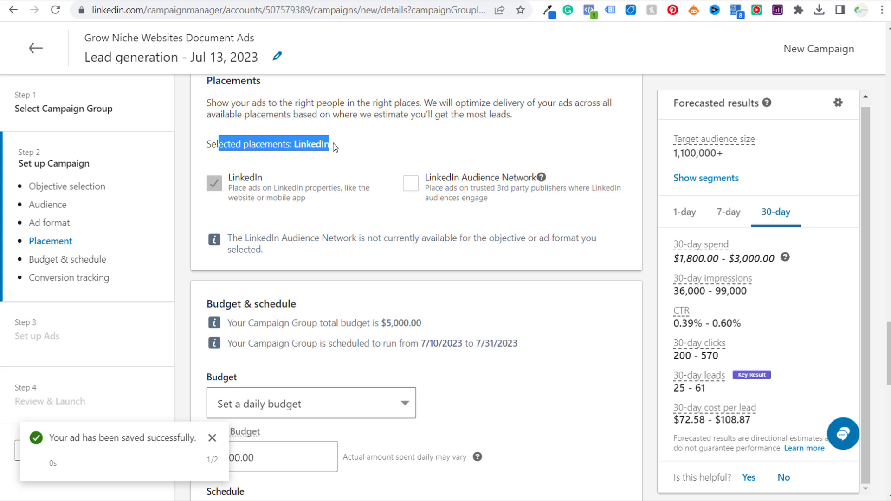
left_click(314, 158)
double_click(258, 179)
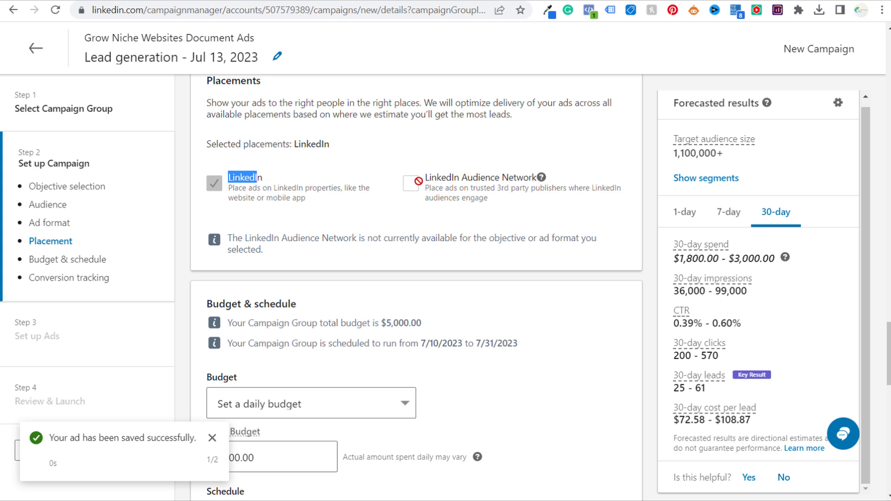
left_click_drag(427, 179, 516, 179)
left_click(532, 250)
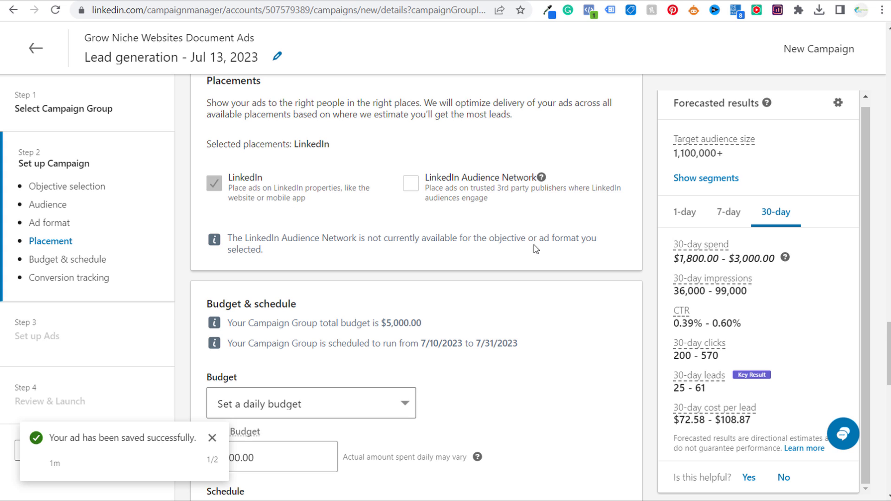
Step: Set the campaign's daily budget to $50.00
scroll(538, 241, "down", 4)
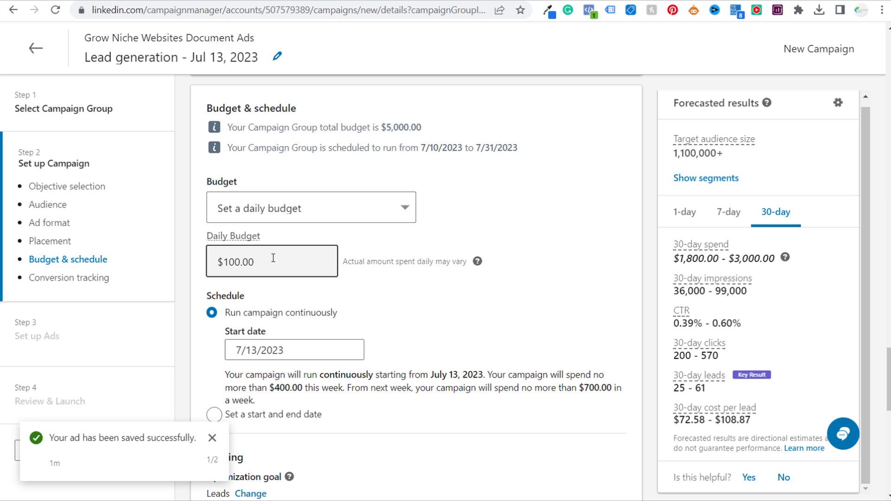
left_click_drag(273, 258, 129, 265)
type("5")
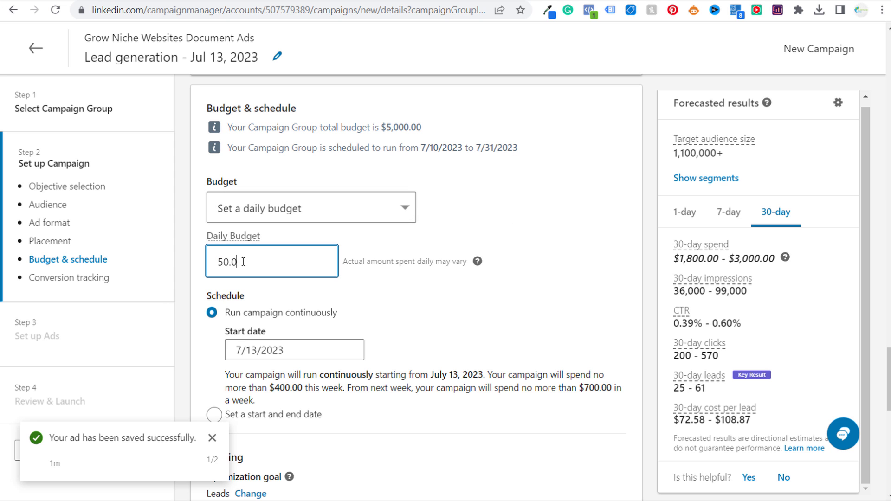
left_click(557, 217)
Step: Add the Thank You Page Example 2 conversion to the campaign's conversion tracking
scroll(557, 217, "down", 8)
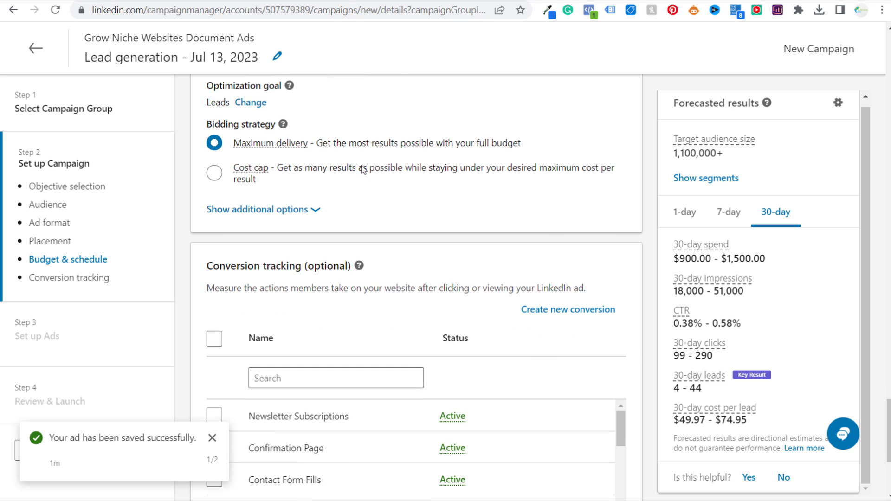
mouse_move(253, 145)
scroll(408, 156, "down", 2)
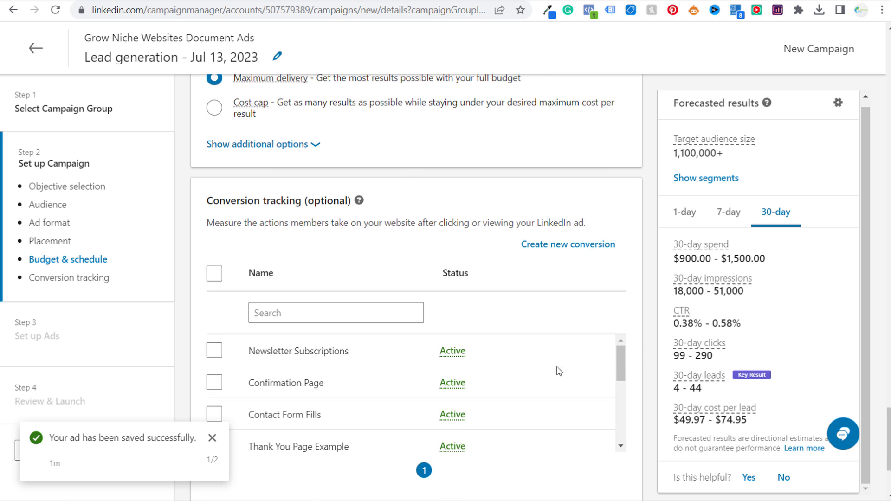
scroll(559, 371, "down", 2)
left_click_drag(622, 385, 624, 436)
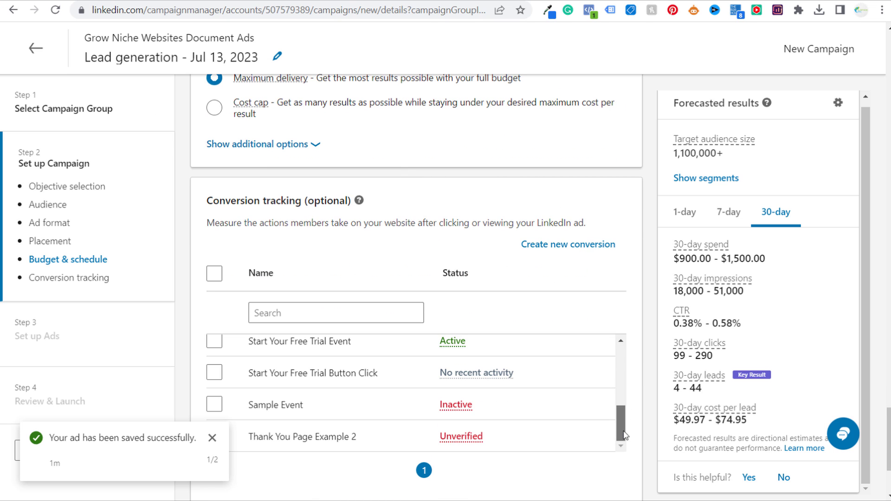
left_click(212, 438)
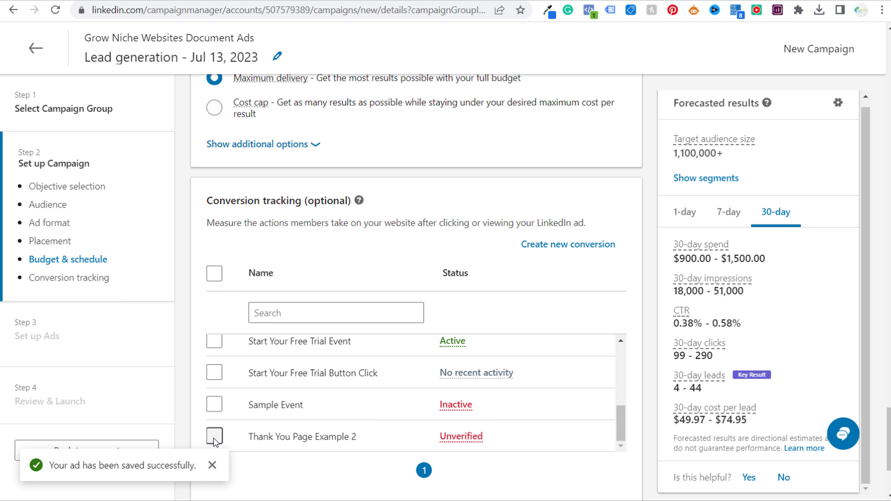
left_click(214, 438)
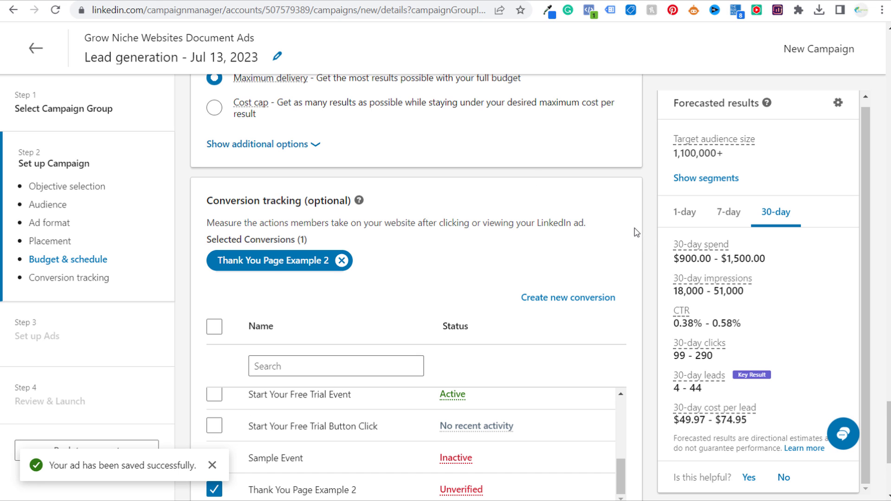
Step: Save the campaign setup with its objective and ad format, and start a new Document ad
scroll(636, 232, "down", 5)
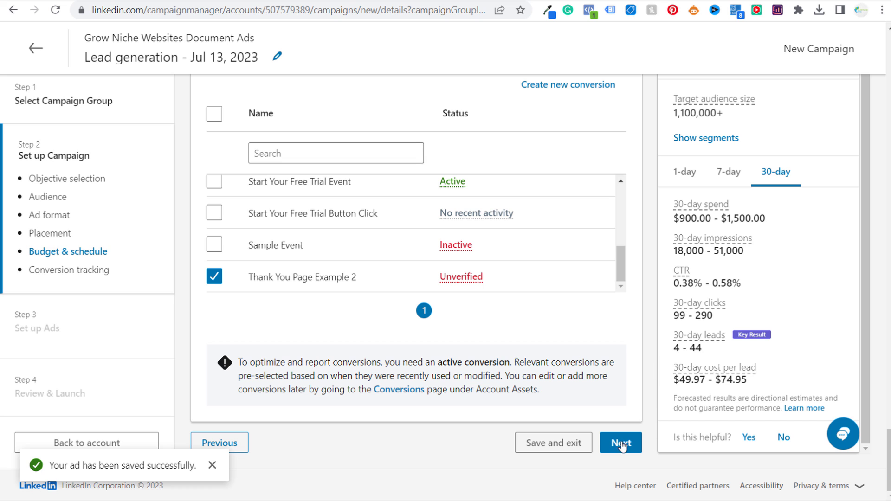
left_click(622, 445)
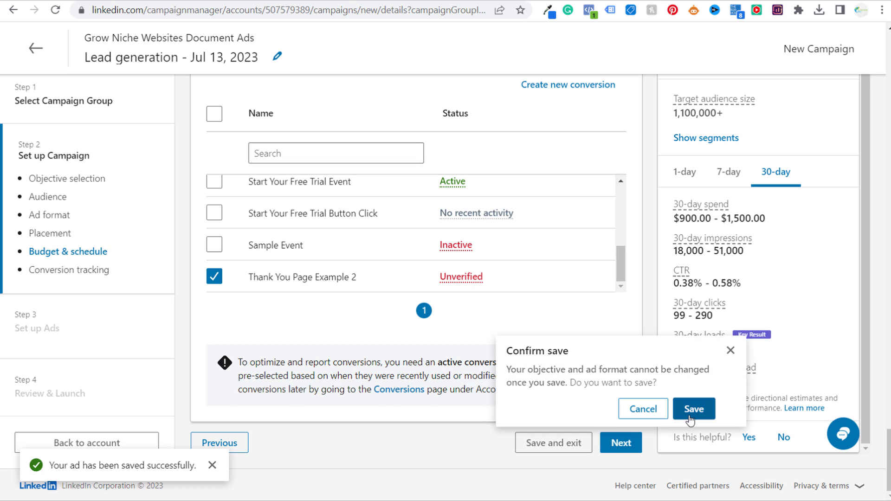
left_click(690, 417)
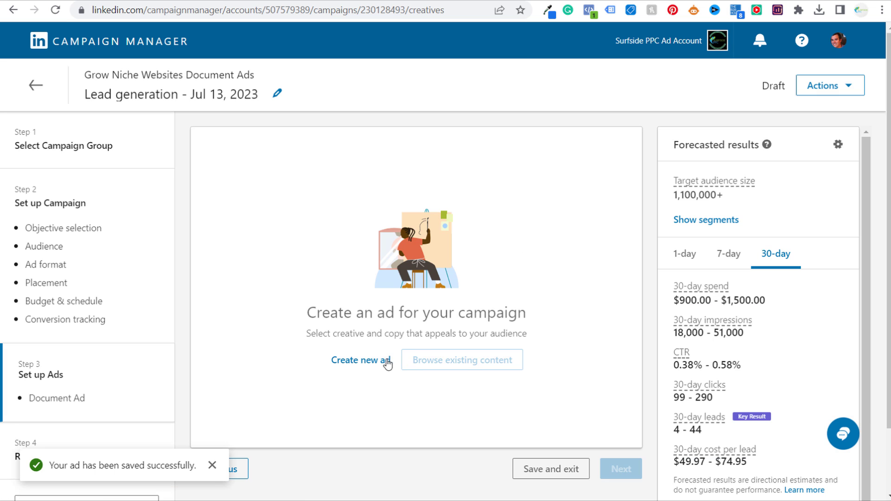
left_click(385, 361)
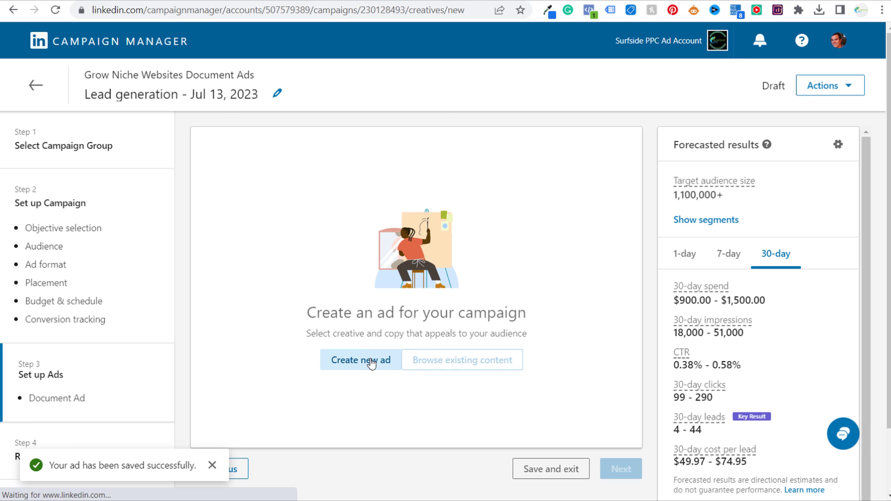
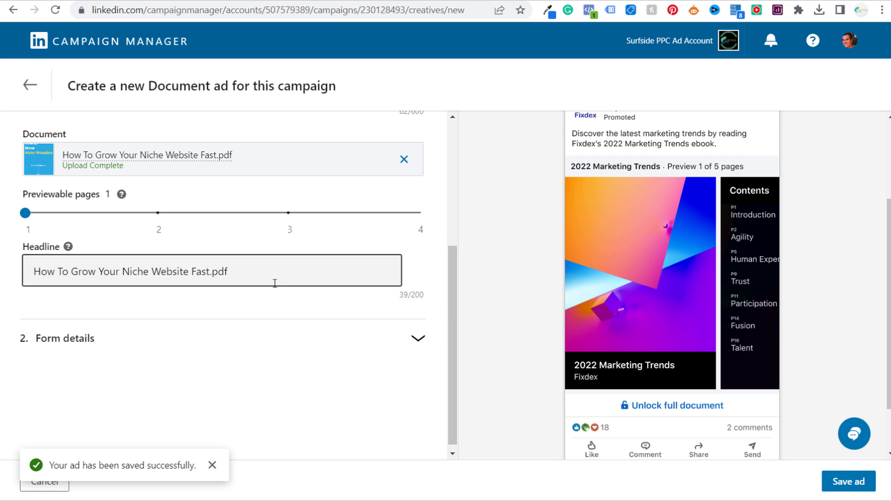
Step: Set the document ad's headline to "How To Grow Your Niche Website Fast eBook" and attach the Niche Website Form as its lead gen form
left_click(244, 273)
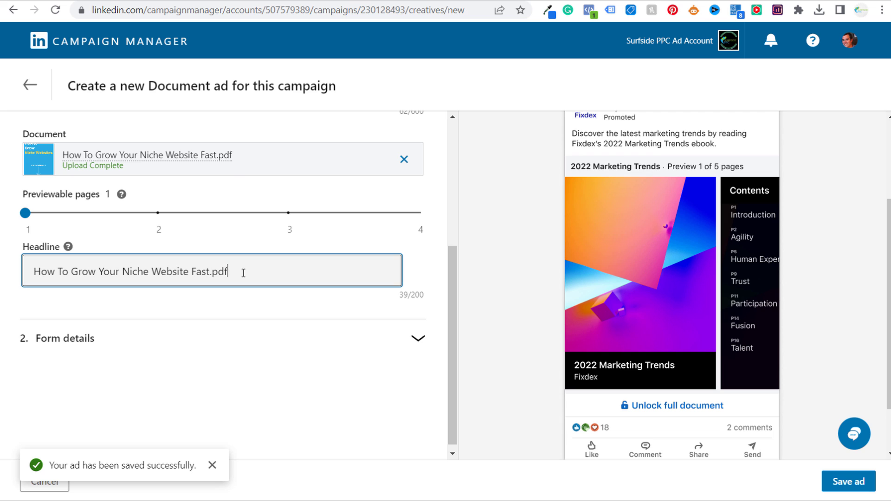
type("eBook")
left_click(418, 338)
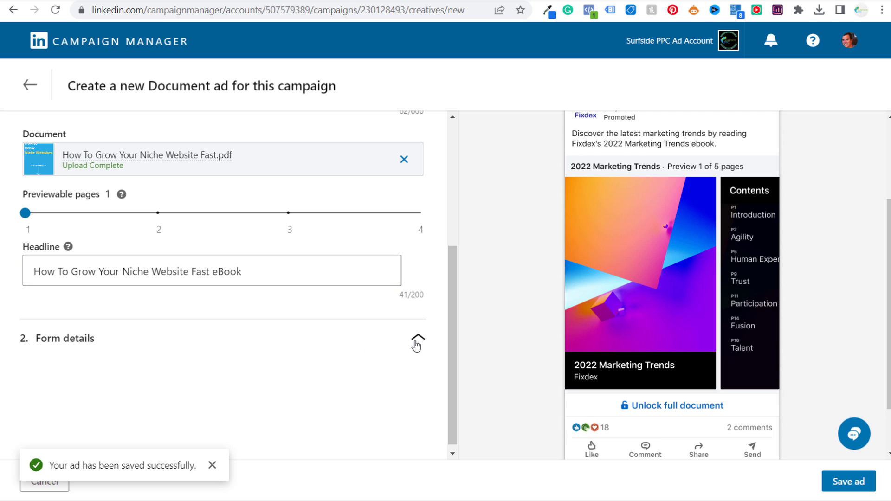
left_click(215, 320)
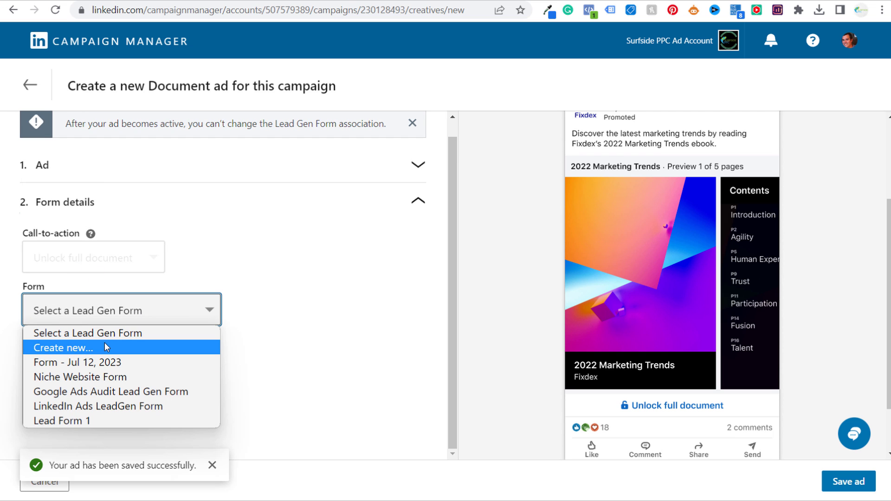
left_click(59, 378)
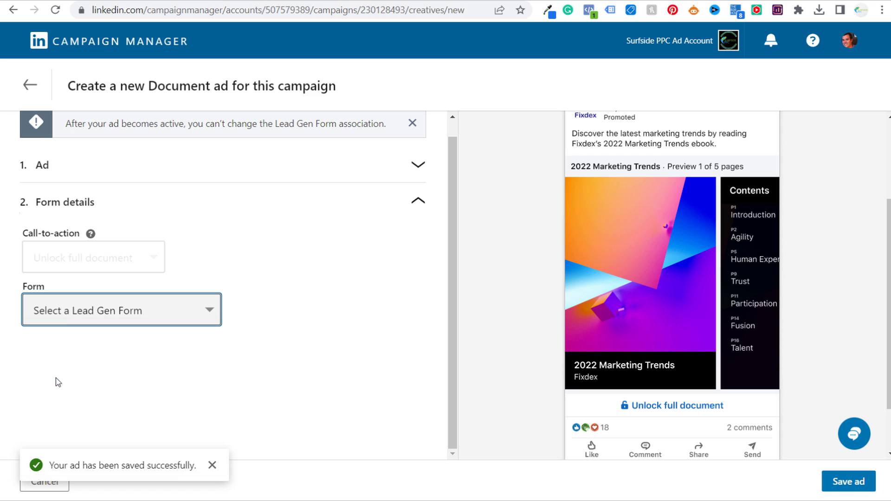
left_click(332, 335)
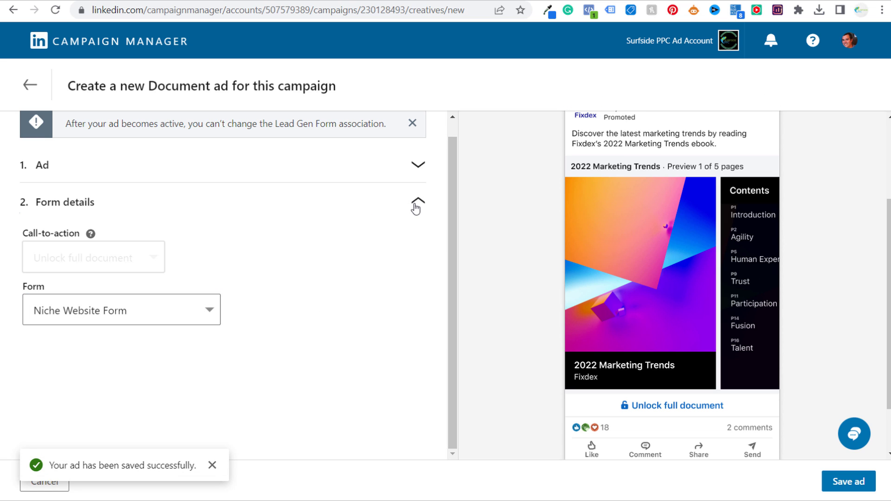
Step: Save the document ad to the Lead generation campaign
scroll(441, 297, "up", 1)
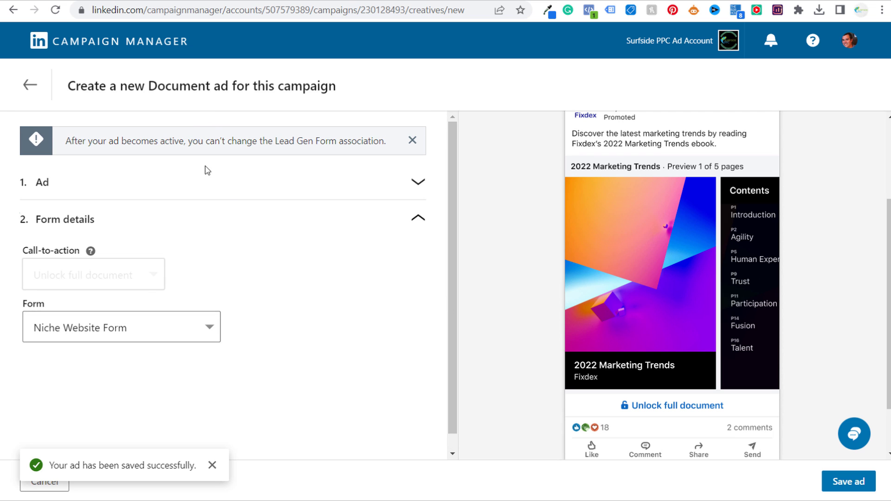
scroll(180, 344, "down", 1)
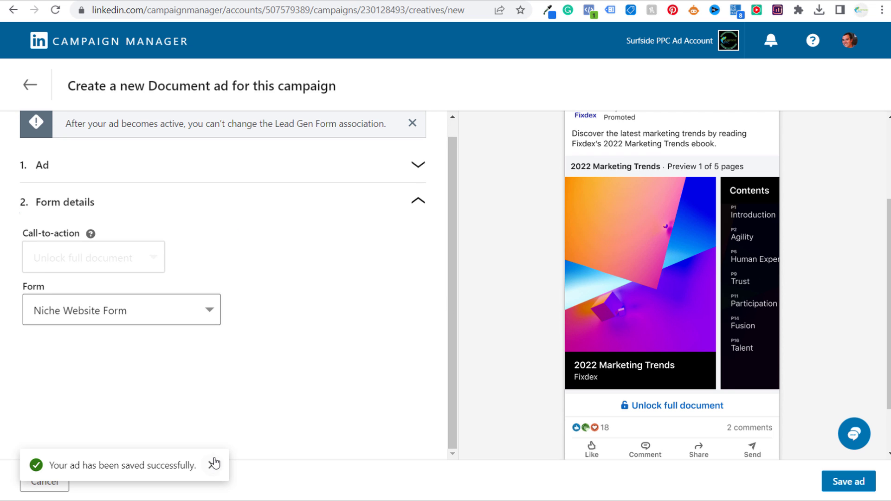
left_click(850, 482)
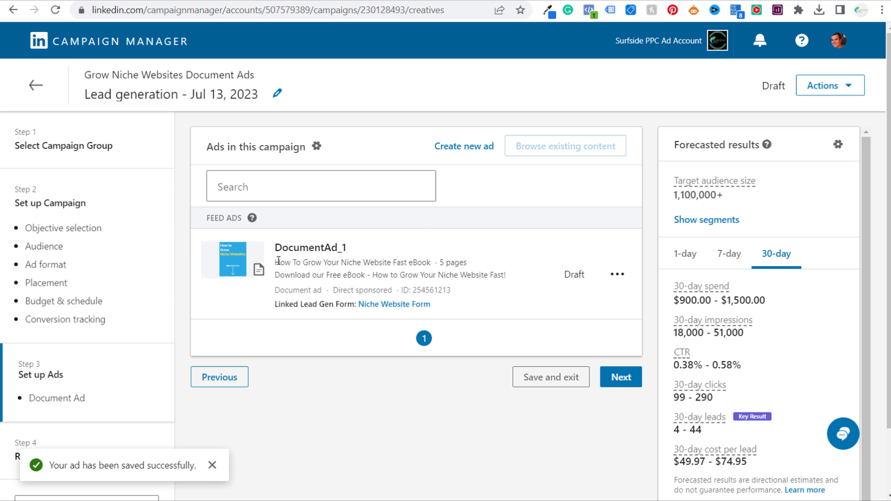
Step: Open the new document ad's feed preview and examine its intro text, headline and document cover
left_click_drag(277, 260, 434, 263)
left_click(436, 267)
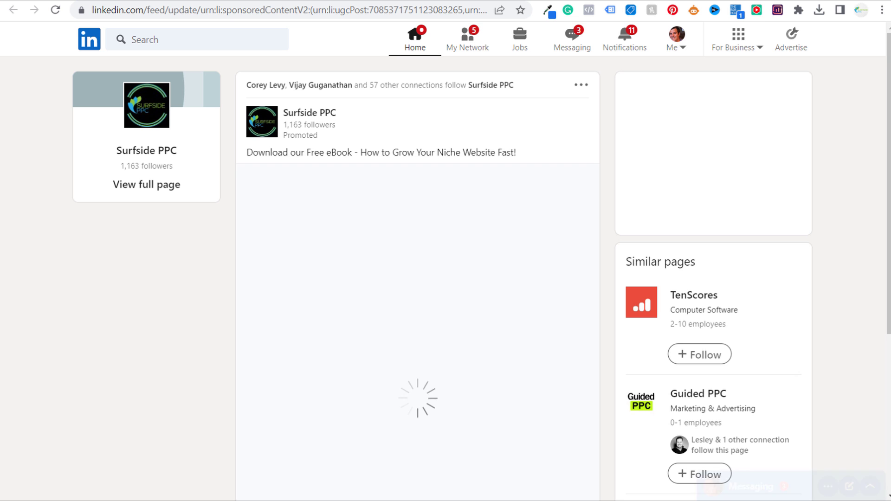
scroll(205, 252, "down", 5)
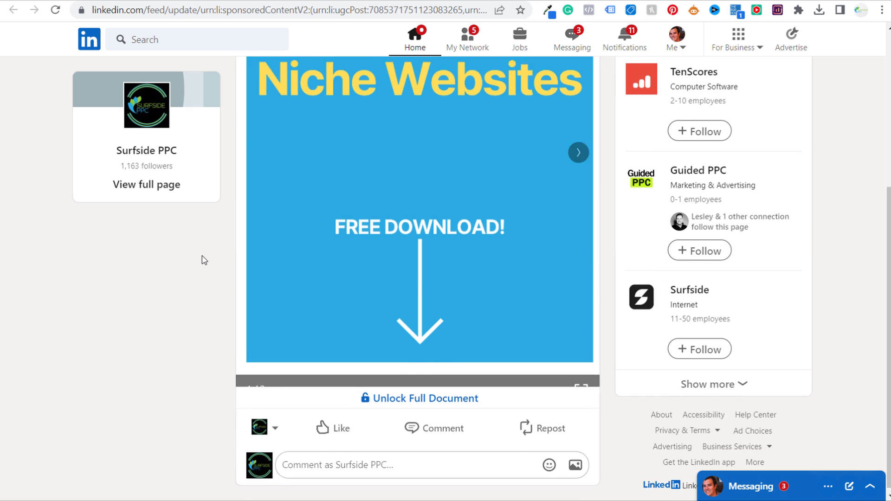
scroll(207, 257, "up", 5)
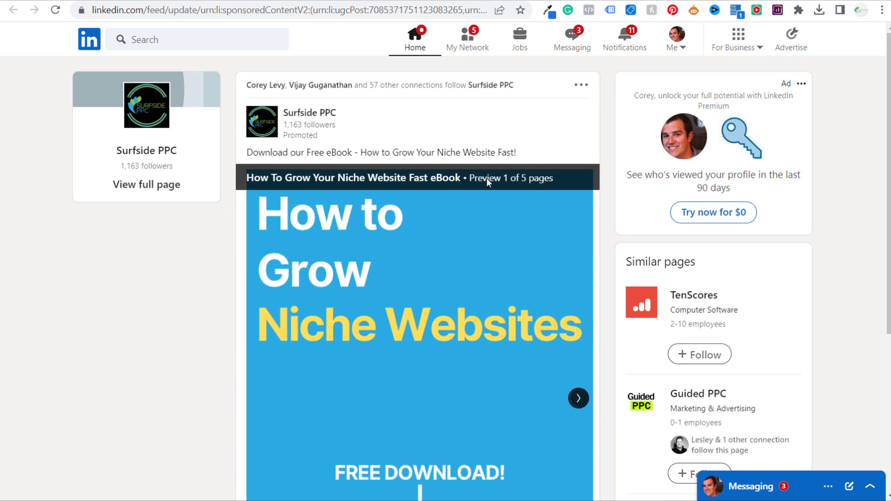
left_click_drag(246, 153, 437, 147)
left_click(437, 148)
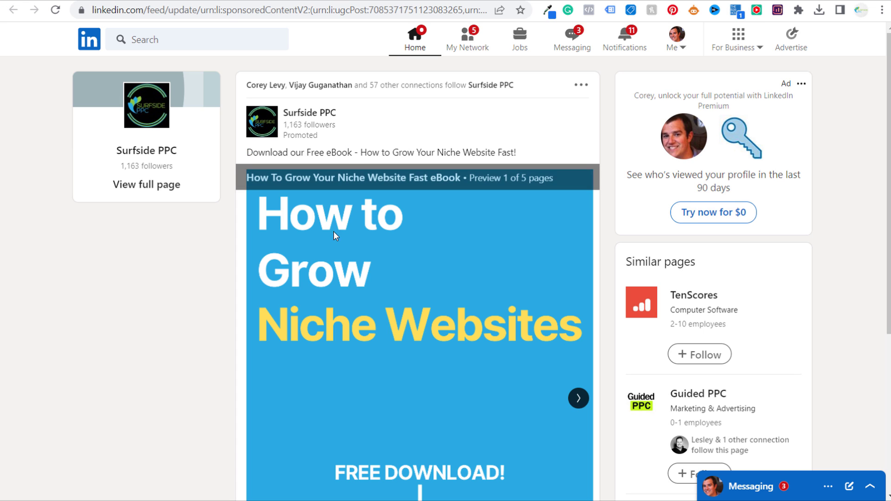
scroll(372, 233, "down", 4)
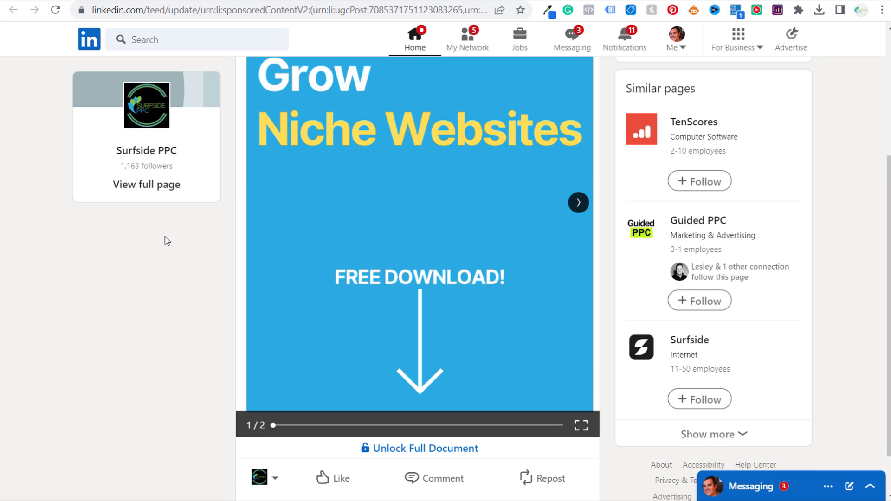
scroll(186, 242, "down", 1)
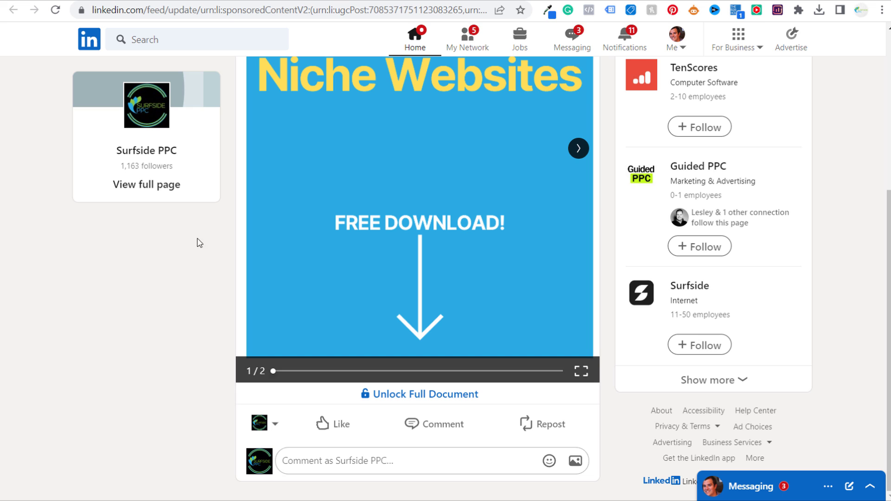
Step: Open the lead form through Unlock Full Document, review its description and requested contact fields, and close it without submitting
left_click(429, 395)
left_click_drag(294, 310, 428, 314)
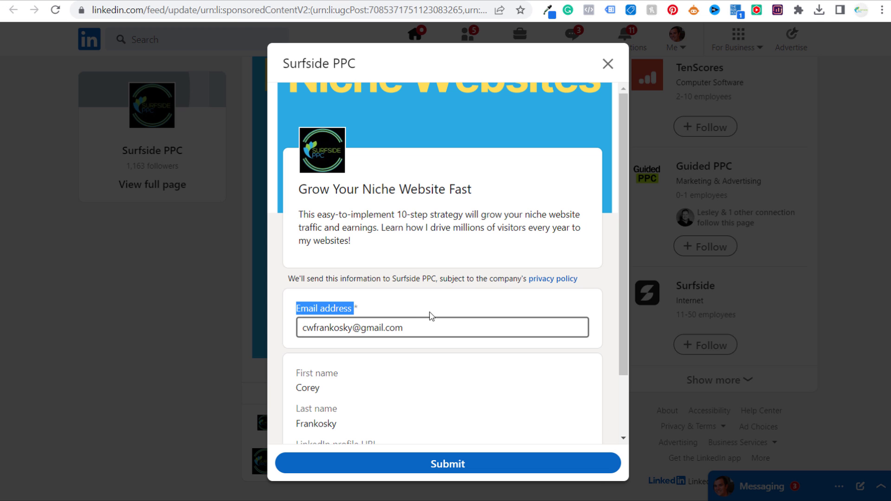
left_click(416, 254)
scroll(448, 254, "down", 2)
left_click_drag(287, 298, 560, 396)
left_click(562, 367)
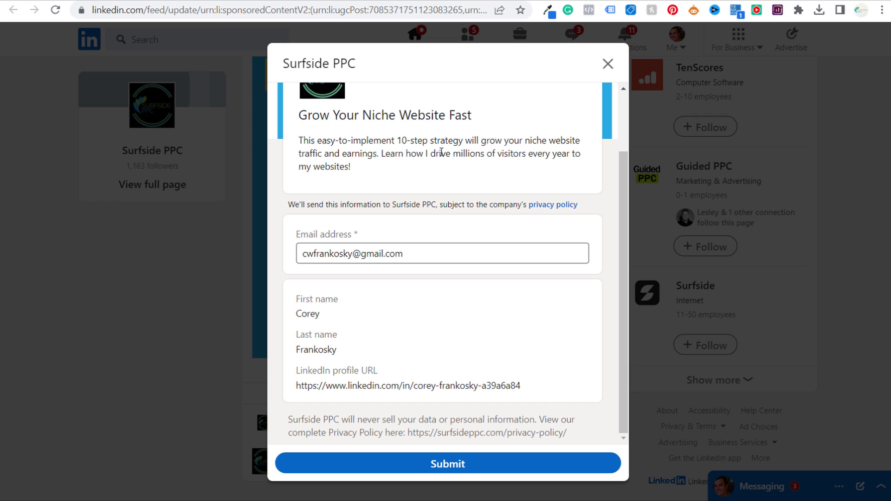
left_click_drag(300, 122, 493, 156)
left_click(493, 156)
left_click(609, 64)
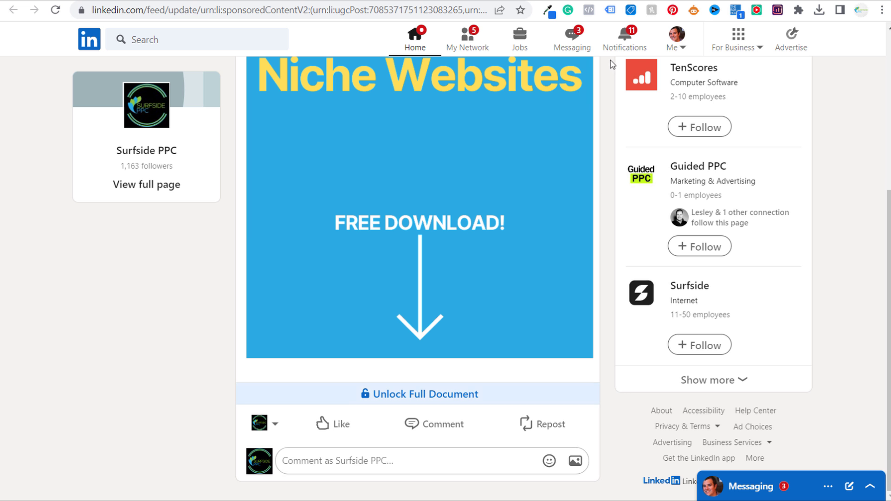
Step: Close the ad preview and return to the Grow Niche Websites Document Ads group's campaign list
scroll(234, 171, "up", 5)
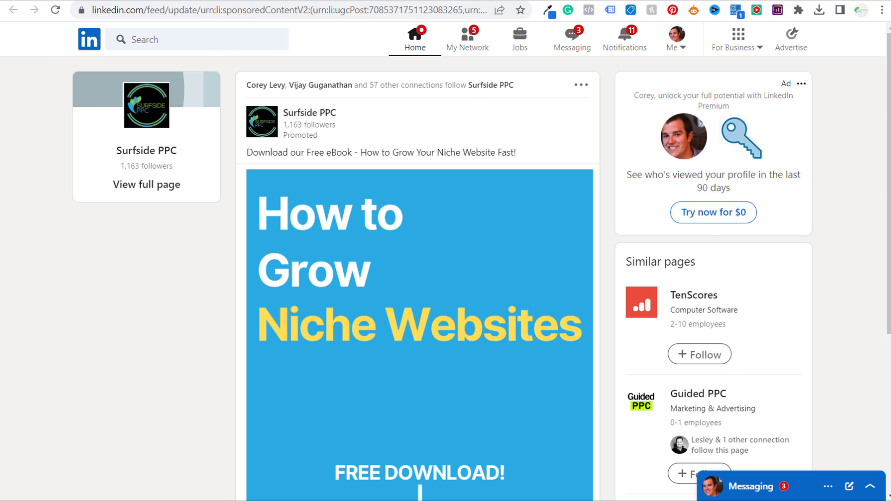
key("ctrl+w")
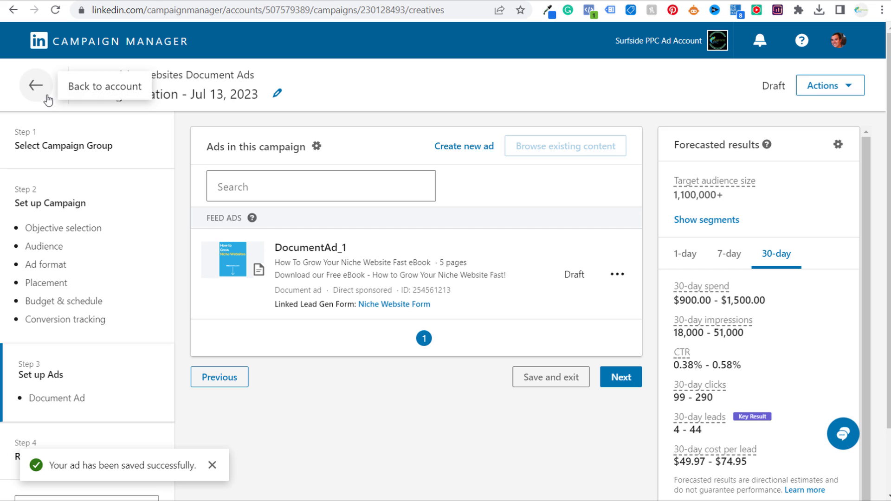
left_click(36, 86)
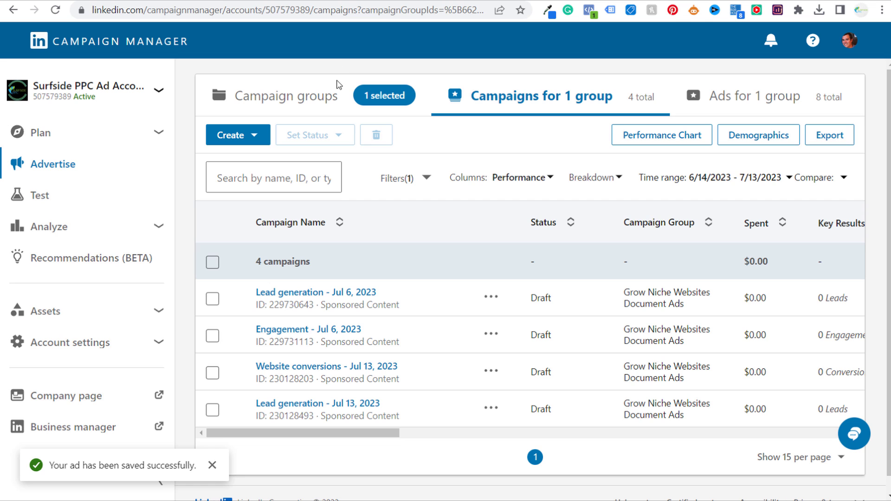
left_click_drag(400, 305, 321, 302)
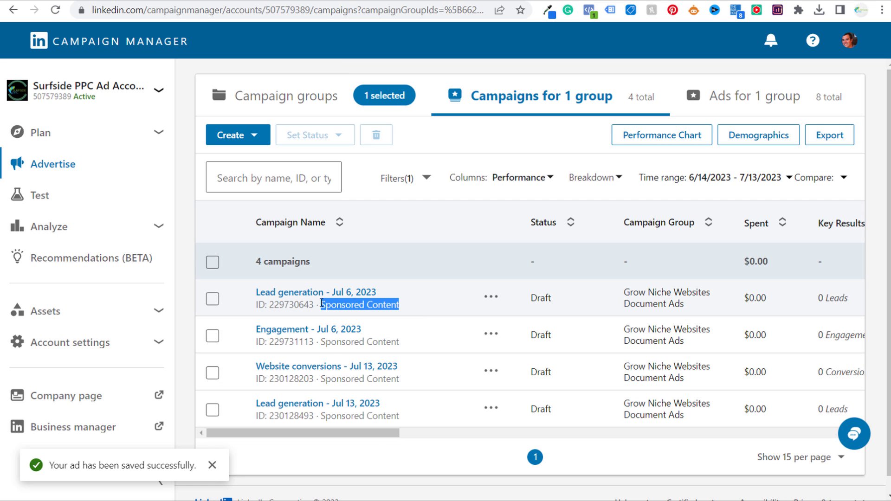
left_click(442, 468)
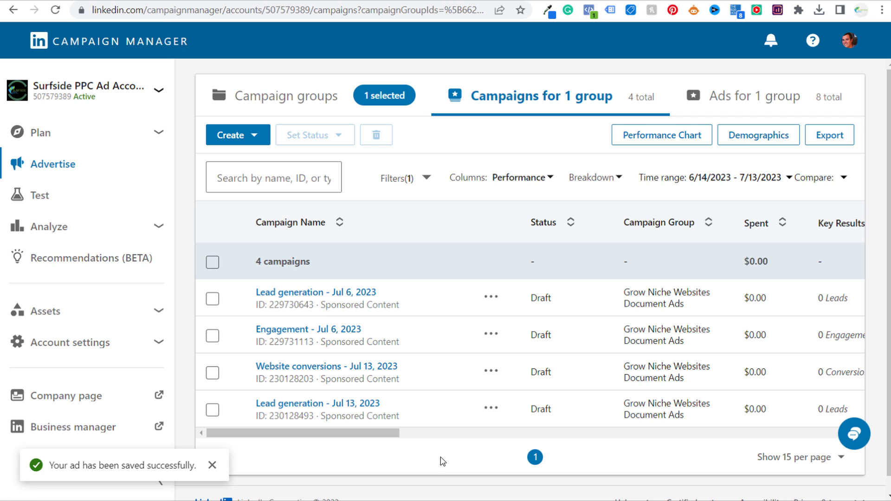